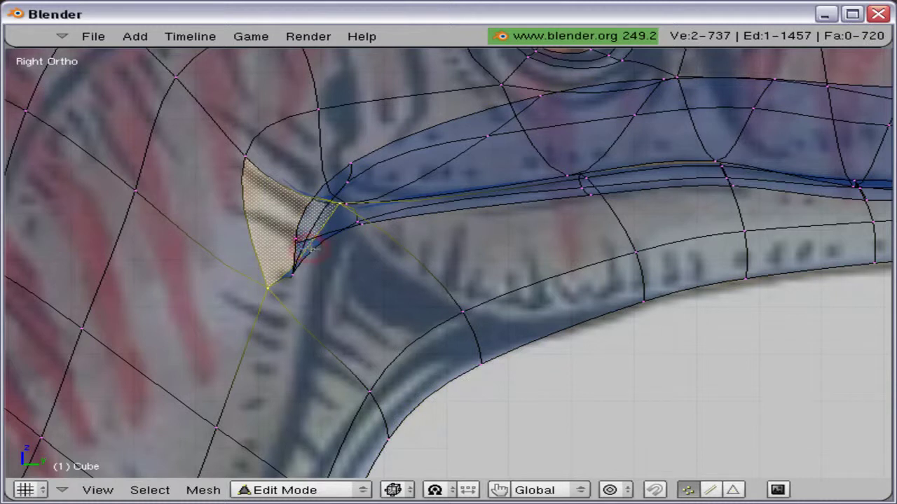
Try merging the two vertices at the mouth corner and moving the merged vertex down toward the jaw, then undo the changes
{"action": "left_click", "coordinate": [268, 244]}
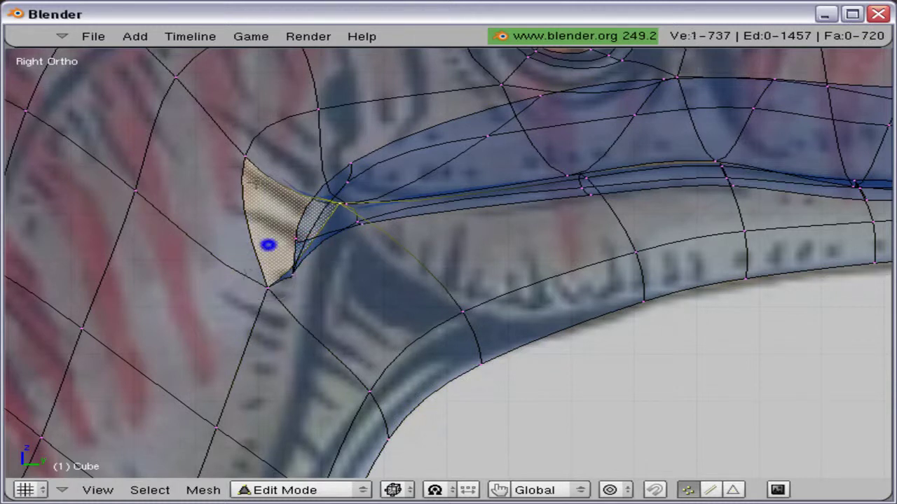
{"action": "key", "text": "w"}
{"action": "left_click", "coordinate": [213, 117]}
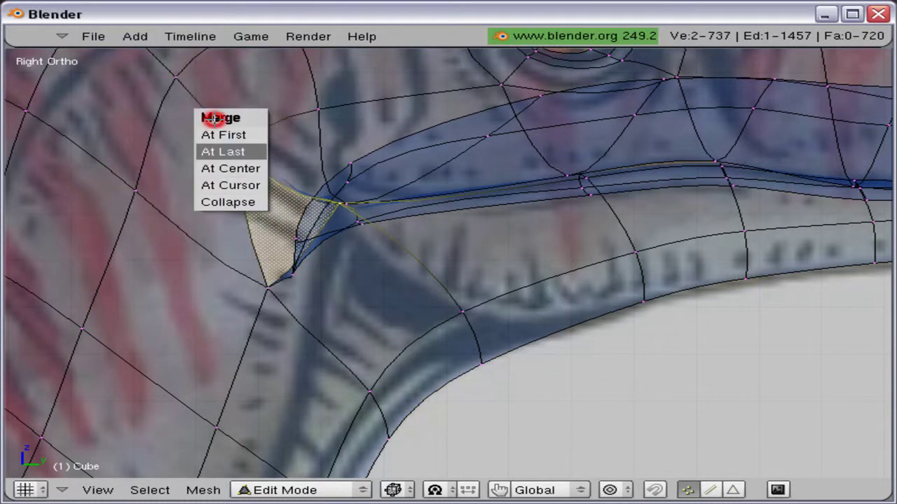
{"action": "left_click", "coordinate": [224, 135]}
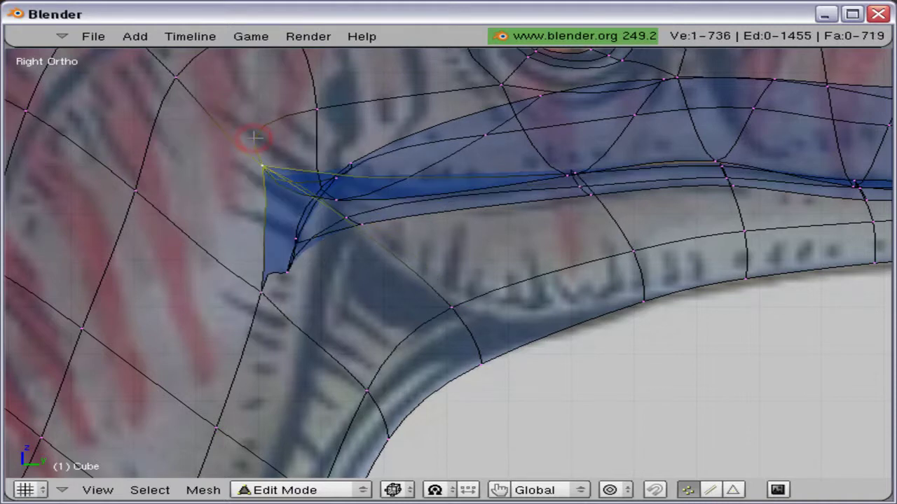
{"action": "key", "text": "z"}
{"action": "key", "text": "g"}
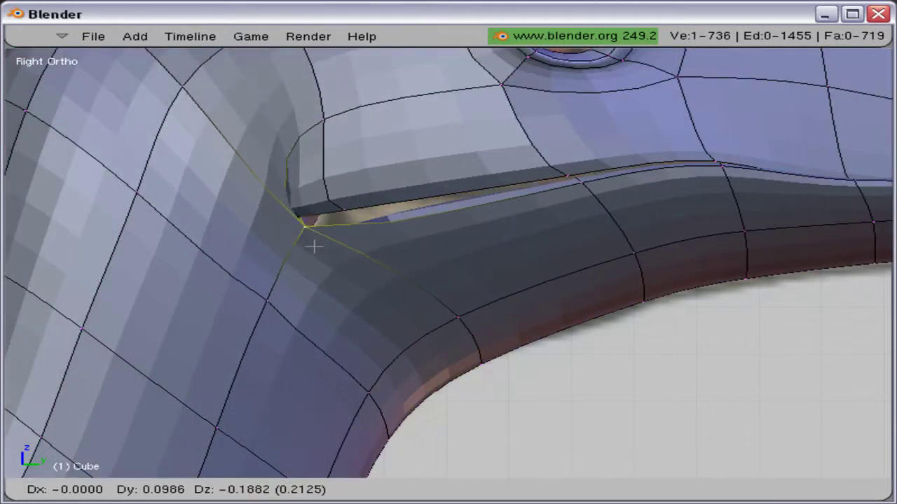
{"action": "left_click", "coordinate": [309, 231]}
{"action": "key", "text": "ctrl+z"}
{"action": "key", "text": "ctrl+z"}
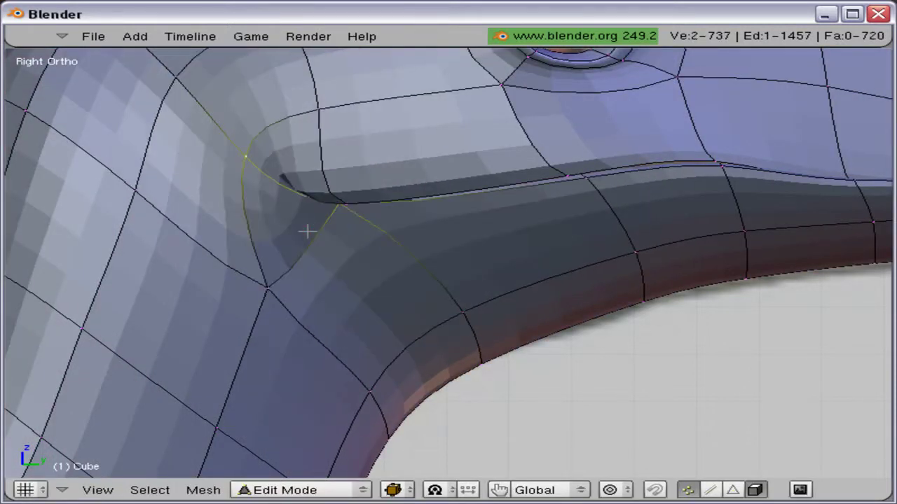
Move the upper lip vertex beside the mouth corner forward along the mouth line and slightly up
{"action": "key", "text": "a"}
{"action": "key", "text": "g"}
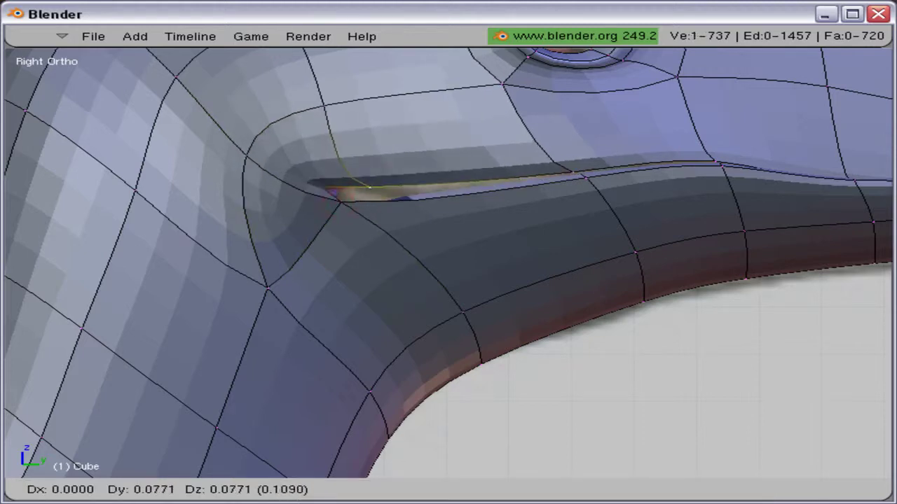
{"action": "left_click", "coordinate": [494, 172]}
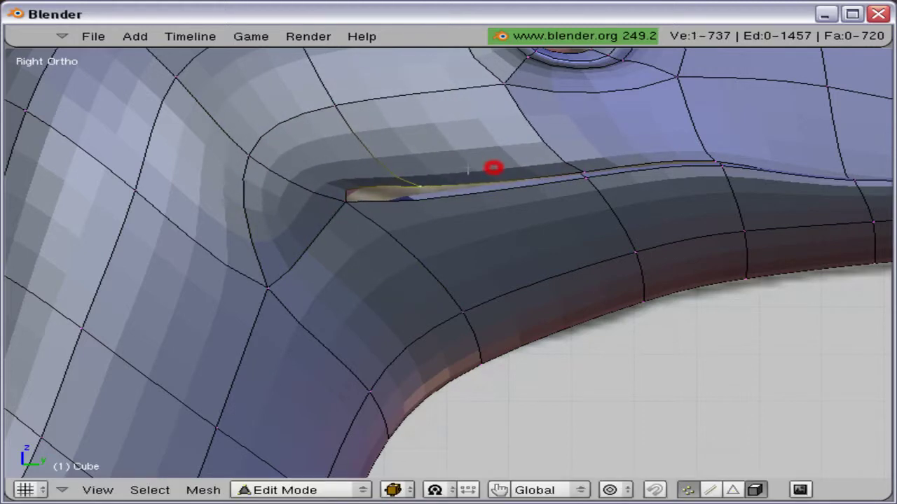
{"action": "middle_click_drag", "start_coordinate": [494, 172], "coordinate": [492, 222]}
{"action": "scroll", "coordinate": [492, 222], "scroll_direction": "down", "scroll_amount": 2}
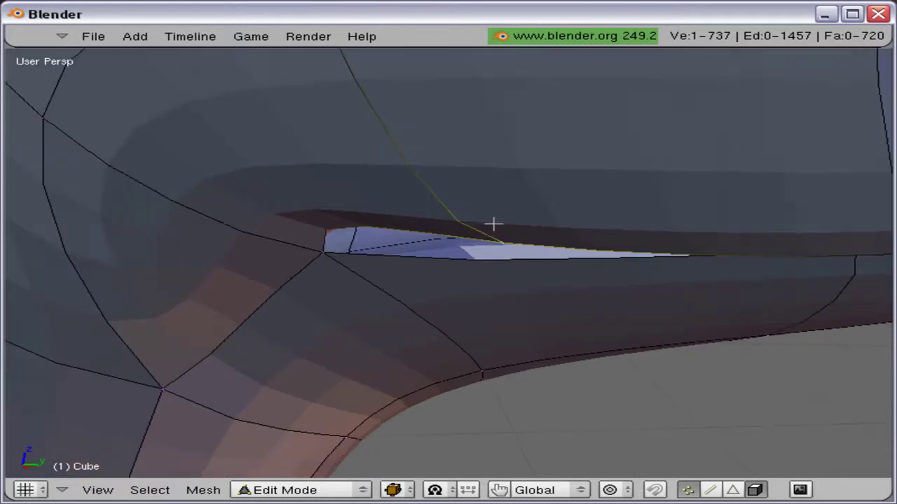
{"action": "scroll", "coordinate": [494, 221], "scroll_direction": "up", "scroll_amount": 4}
{"action": "scroll", "coordinate": [494, 222], "scroll_direction": "down", "scroll_amount": 4}
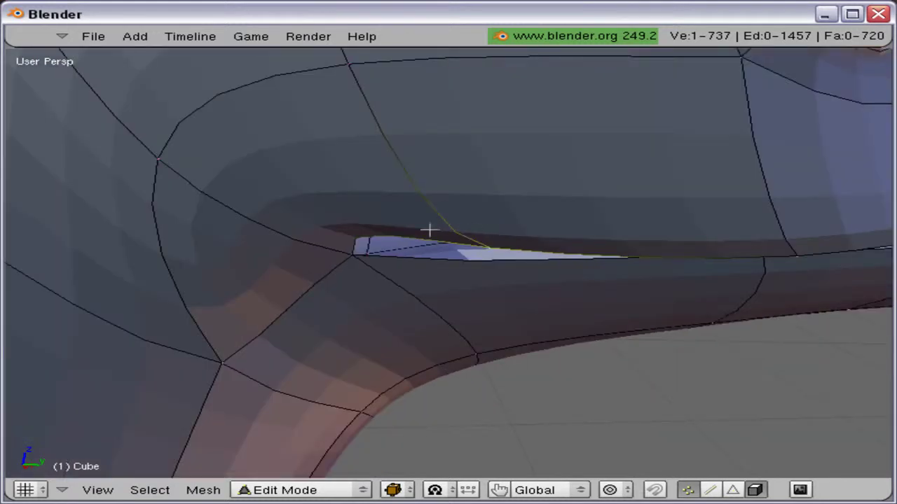
In edge selection mode, select the mouth's edge loop and reduce the selection to the upper lip edge at the mouth corner
{"action": "key", "text": "ctrl+Tab"}
{"action": "left_click", "coordinate": [395, 248]}
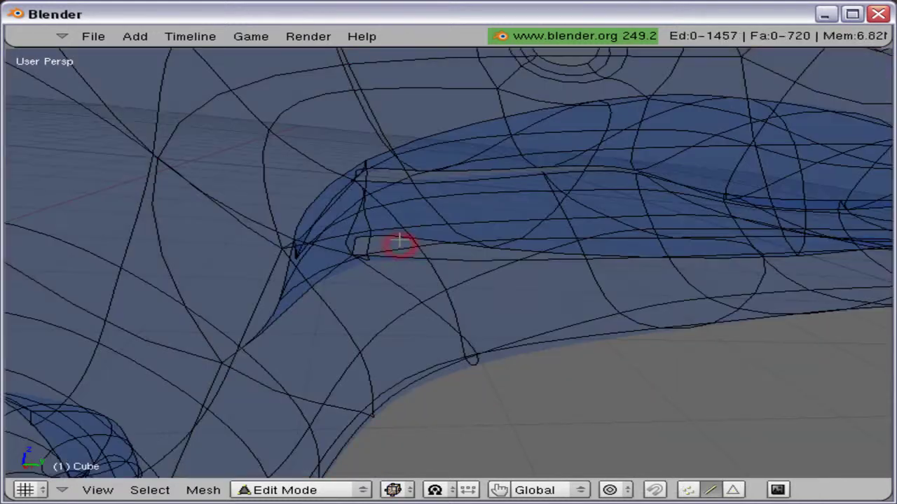
{"action": "right_click", "coordinate": [400, 240], "text": "alt"}
{"action": "scroll", "coordinate": [399, 238], "scroll_direction": "down", "scroll_amount": 5}
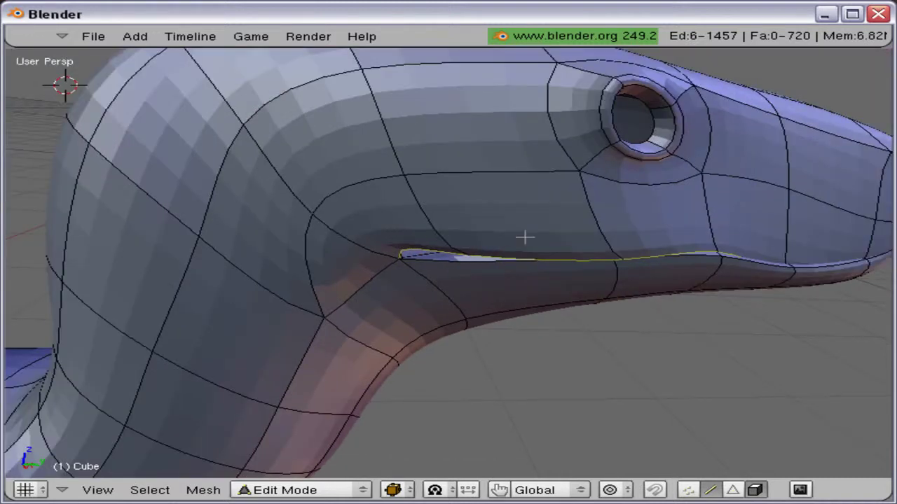
{"action": "key", "text": "z"}
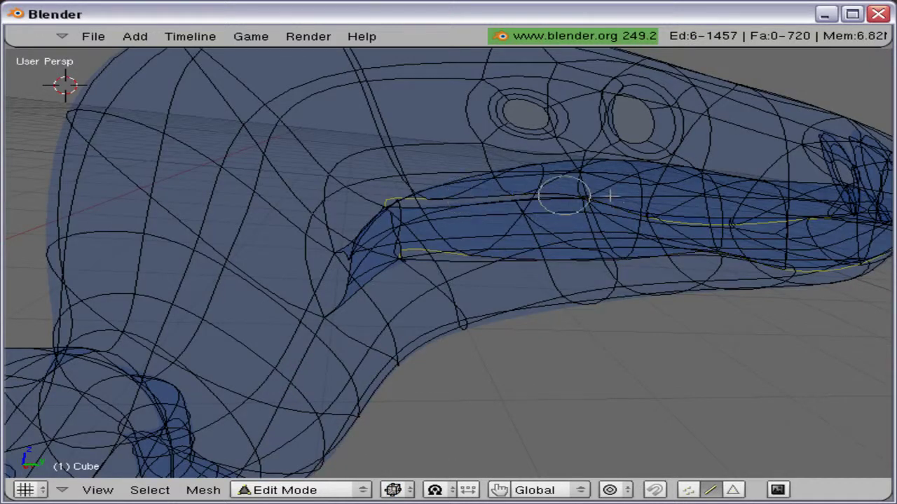
{"action": "key", "text": "w"}
{"action": "left_click", "coordinate": [850, 212]}
Smooth the selected mouth corner edge twice, clear the selection and restore the solid display
{"action": "key", "text": "w"}
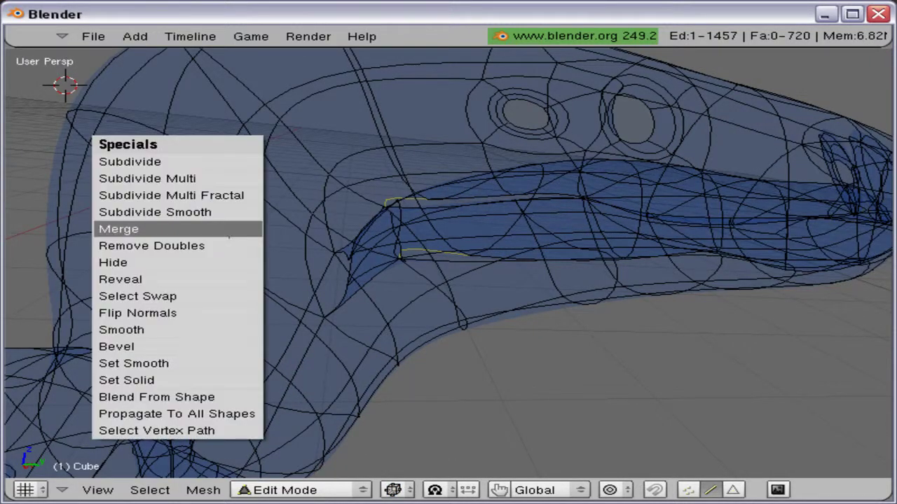
{"action": "left_click", "coordinate": [211, 329]}
{"action": "key", "text": "w"}
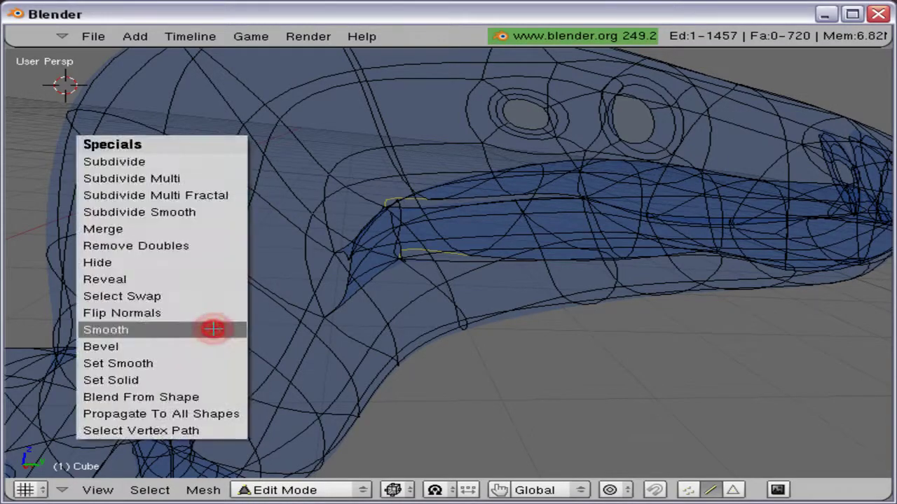
{"action": "left_click", "coordinate": [210, 327]}
{"action": "mouse_move", "coordinate": [236, 254]}
{"action": "middle_mouse_down"}
{"action": "mouse_move", "coordinate": [353, 252]}
{"action": "mouse_move", "coordinate": [318, 246]}
{"action": "mouse_move", "coordinate": [283, 223]}
{"action": "middle_mouse_up"}
{"action": "key", "text": "a"}
{"action": "key", "text": "a"}
{"action": "scroll", "coordinate": [382, 240], "scroll_direction": "up", "scroll_amount": 3}
{"action": "key", "text": "a"}
{"action": "scroll", "coordinate": [283, 223], "scroll_direction": "down", "scroll_amount": 2}
{"action": "key", "text": "z"}
{"action": "scroll", "coordinate": [592, 293], "scroll_direction": "down", "scroll_amount": 5}
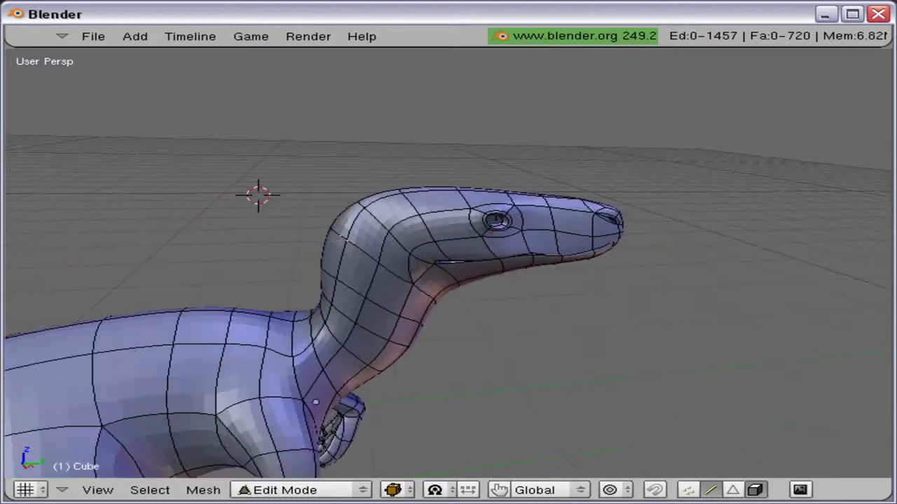
Switch to vertex selection and reposition two mirrored chest vertices between the arms
{"action": "key", "text": "Tab"}
{"action": "middle_click_drag", "start_coordinate": [515, 337], "coordinate": [357, 209]}
{"action": "key", "text": "Tab"}
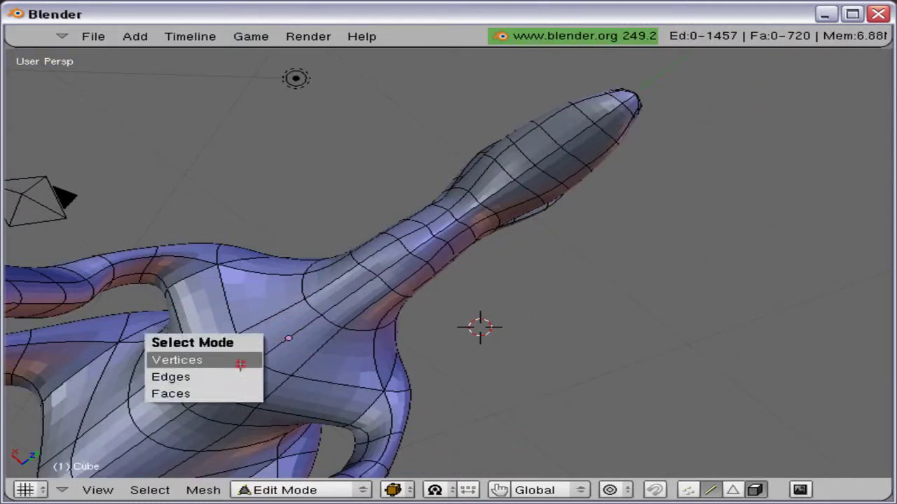
{"action": "left_click", "coordinate": [240, 363]}
{"action": "key", "text": "g"}
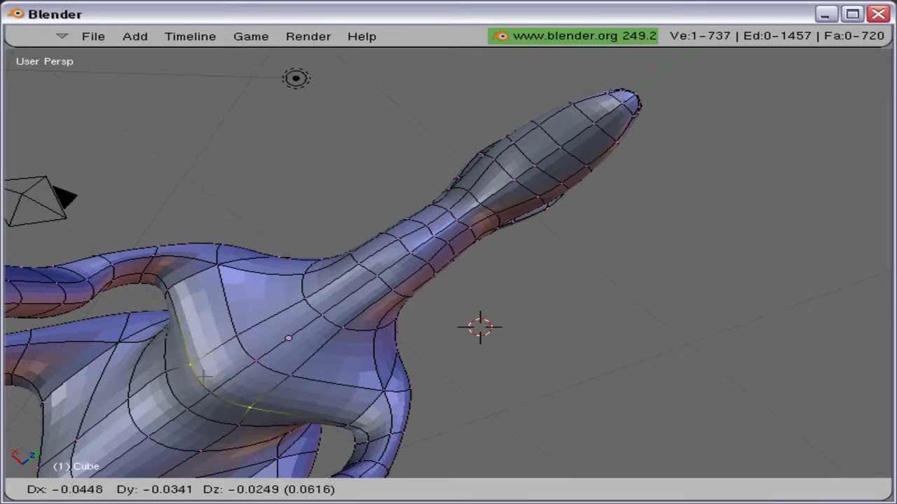
{"action": "left_click", "coordinate": [219, 371]}
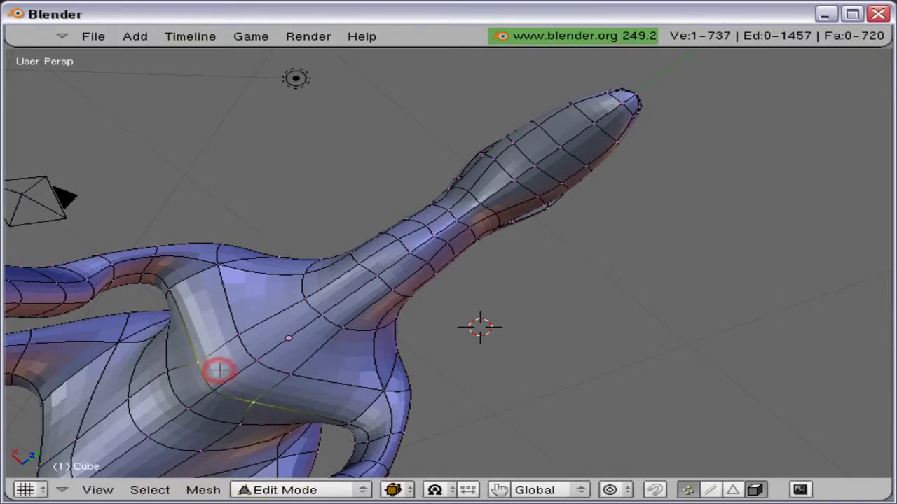
{"action": "key", "text": "g"}
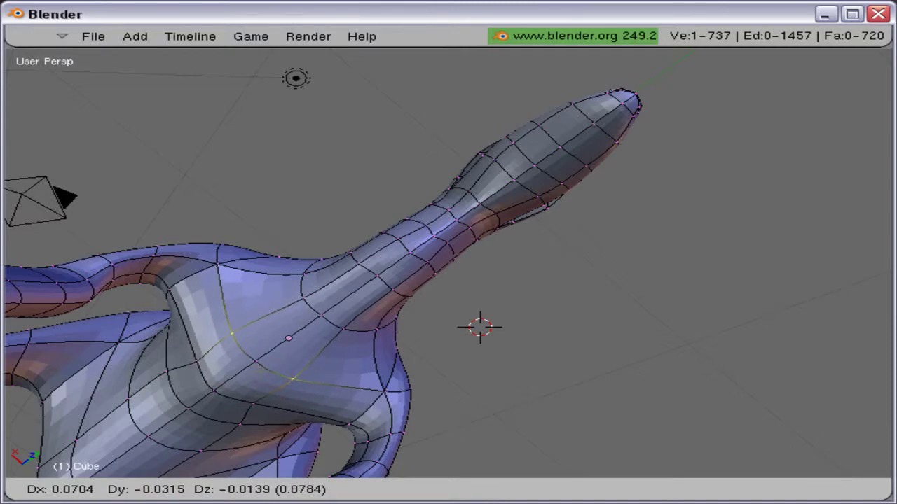
{"action": "left_click", "coordinate": [285, 388]}
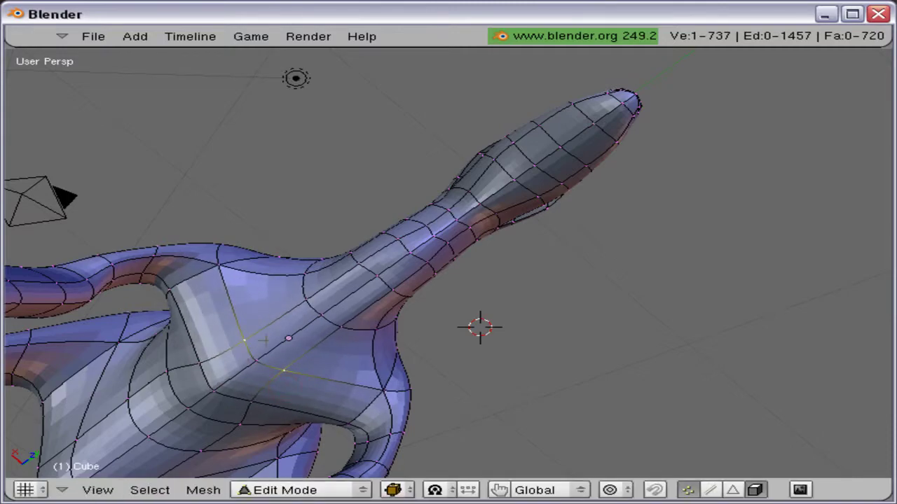
Leave Edit Mode and inspect the whole raptor from several angles
{"action": "middle_click_drag", "start_coordinate": [278, 363], "coordinate": [330, 327], "text": "shift"}
{"action": "scroll", "coordinate": [329, 327], "scroll_direction": "down", "scroll_amount": 3}
{"action": "middle_click_drag", "start_coordinate": [353, 294], "coordinate": [621, 438]}
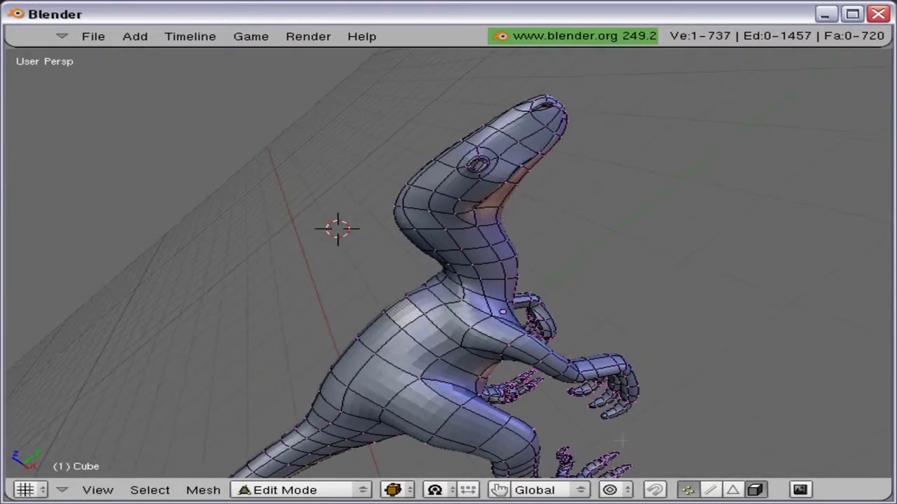
{"action": "key", "text": "Tab"}
{"action": "key", "text": "Tab"}
{"action": "key", "text": "Tab"}
{"action": "scroll", "coordinate": [448, 421], "scroll_direction": "down", "scroll_amount": 4}
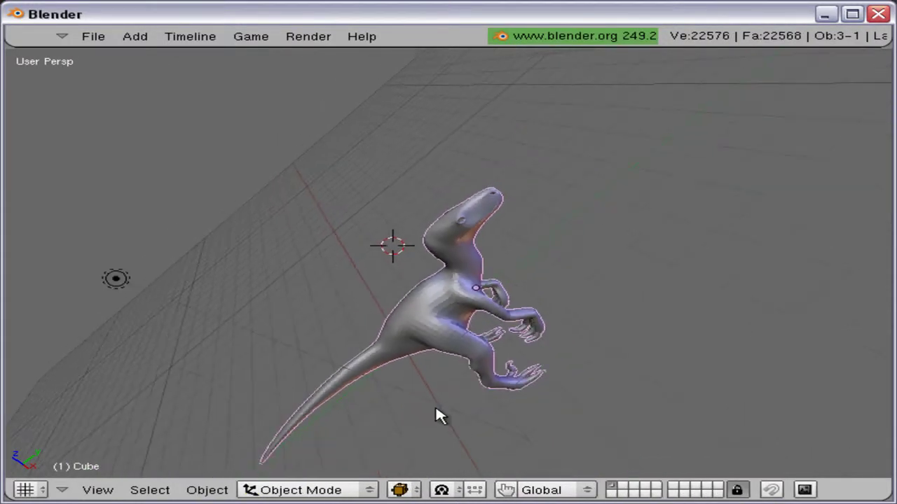
{"action": "middle_click_drag", "start_coordinate": [329, 289], "coordinate": [298, 276]}
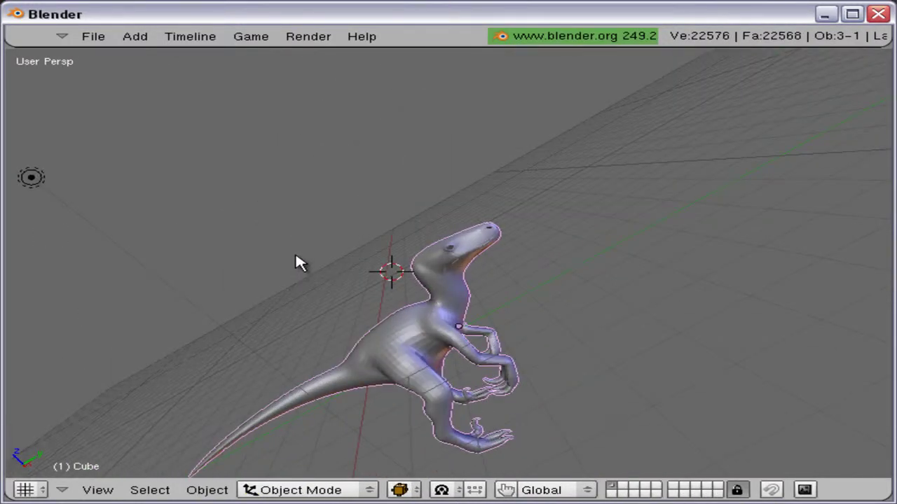
Turn off the background reference image in the right side view and close its settings
{"action": "key", "text": "KP_3"}
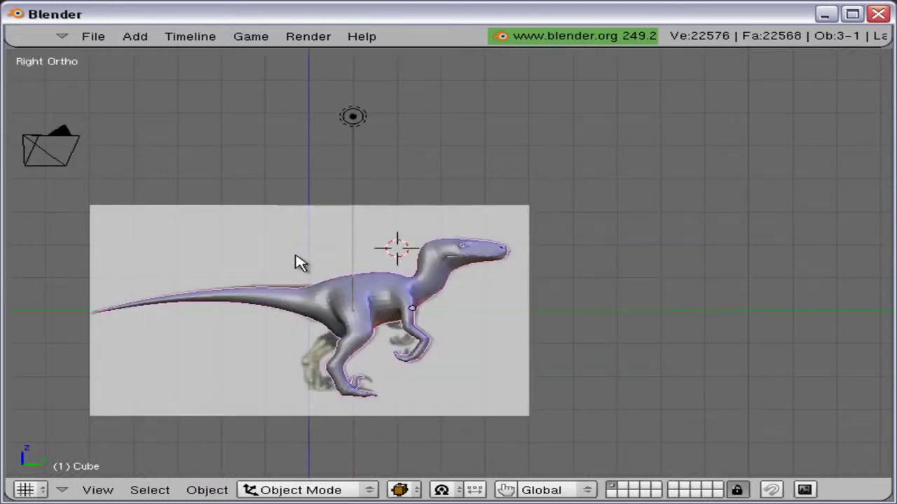
{"action": "left_click", "coordinate": [98, 484]}
{"action": "left_click", "coordinate": [112, 421]}
{"action": "left_click", "coordinate": [295, 367]}
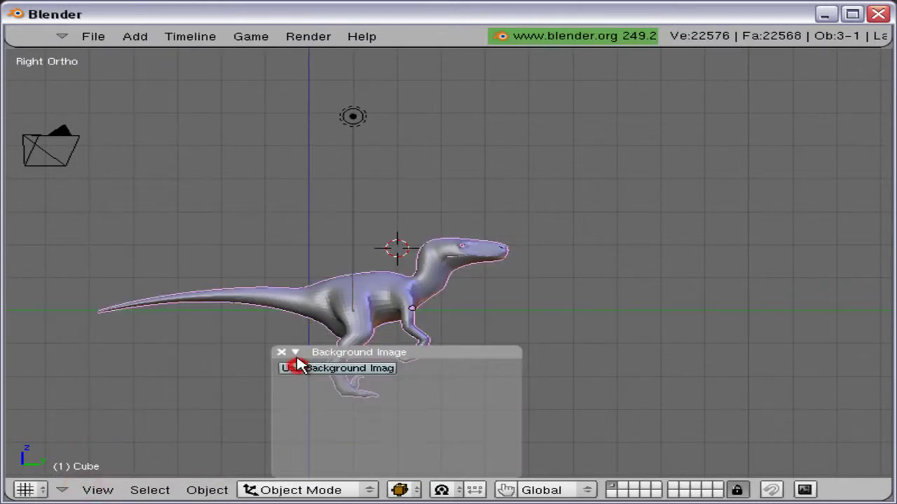
{"action": "left_click", "coordinate": [281, 352]}
Place the 3D cursor in the empty space above the raptor and add a text object there
{"action": "middle_click_drag", "start_coordinate": [302, 260], "coordinate": [345, 338], "text": "shift"}
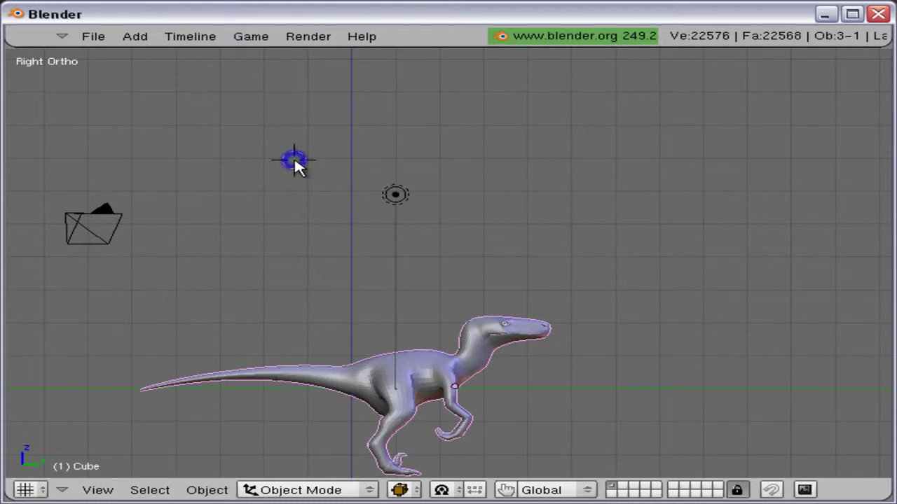
{"action": "key", "text": "space"}
{"action": "left_click", "coordinate": [408, 226]}
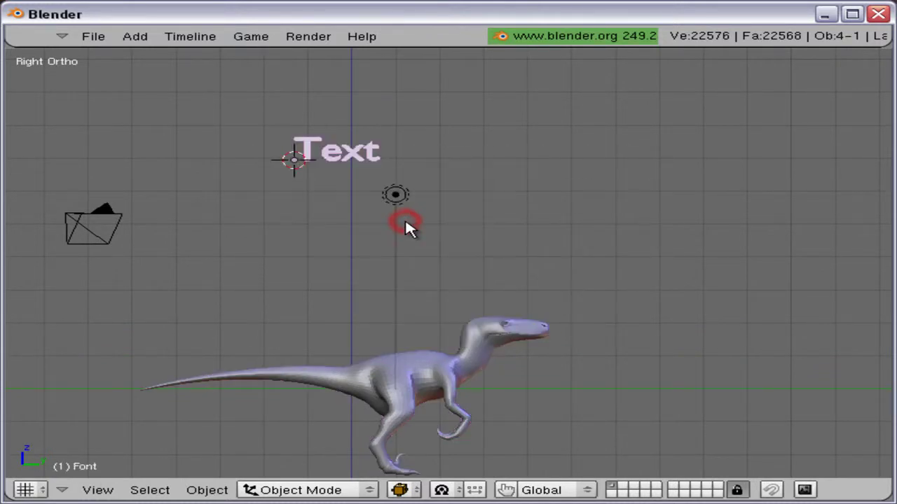
Replace the default text with "Yay raptorn is done :D" and return to Object Mode
{"action": "key", "text": "Tab"}
{"action": "key", "text": "BackSpace"}
{"action": "key", "text": "BackSpace"}
{"action": "key", "text": "BackSpace"}
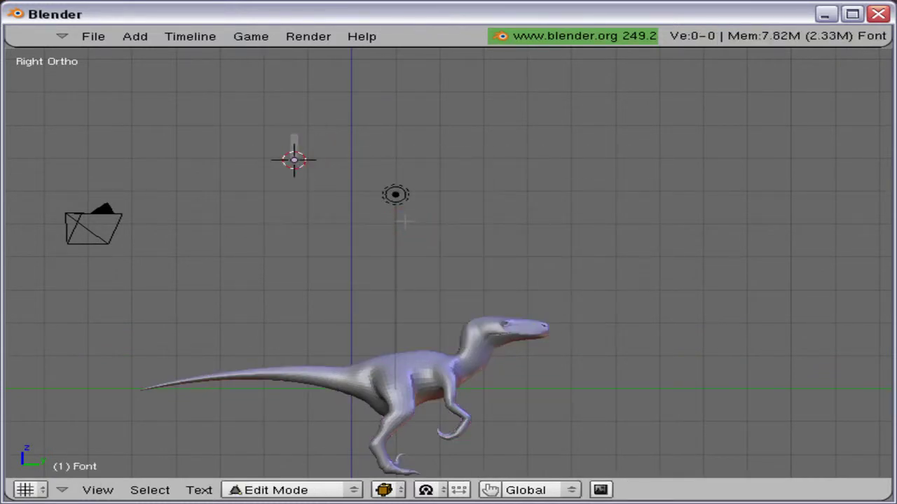
{"action": "type", "text": "Yay ra"}
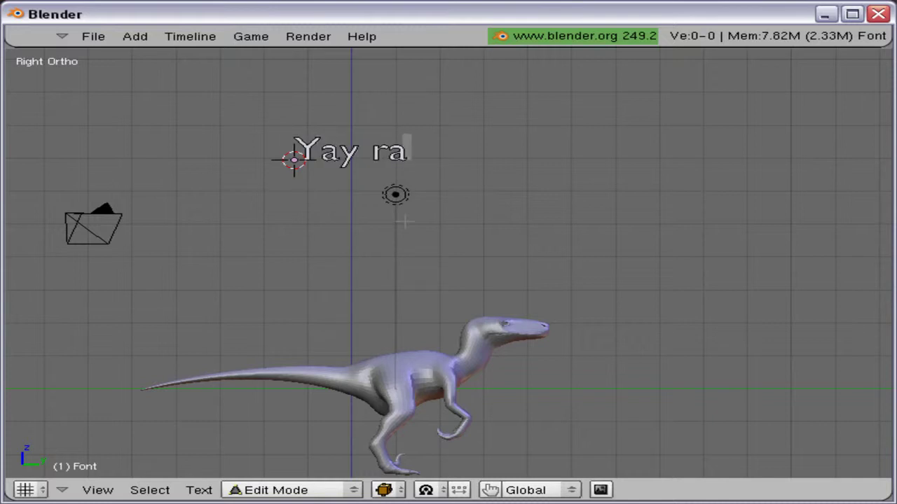
{"action": "type", "text": "ptor"}
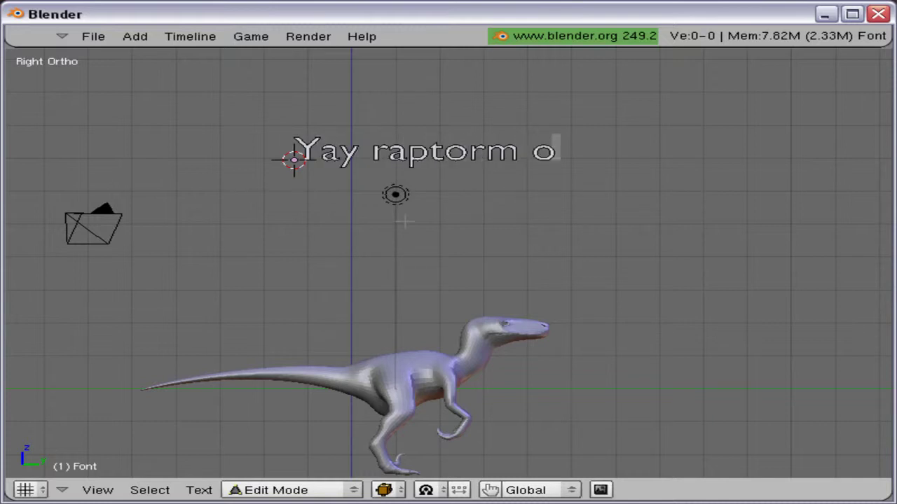
{"action": "type", "text": "n is done "}
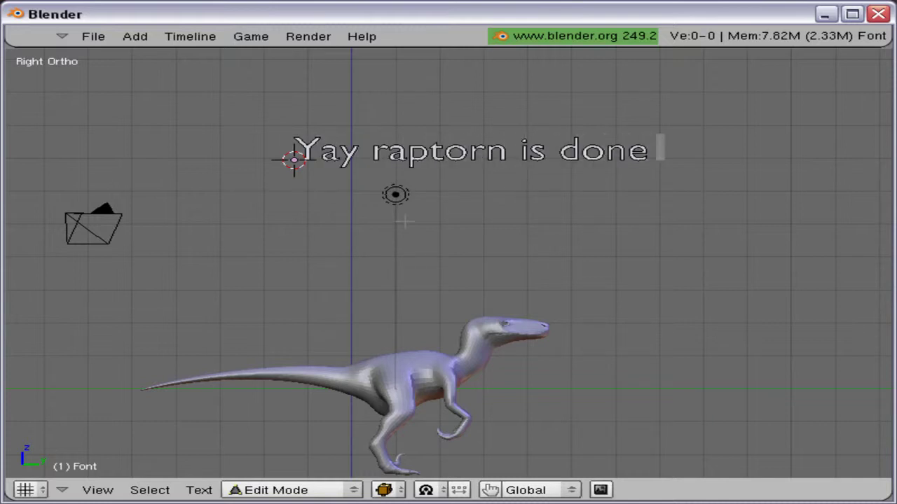
{"action": "type", "text": "_D"}
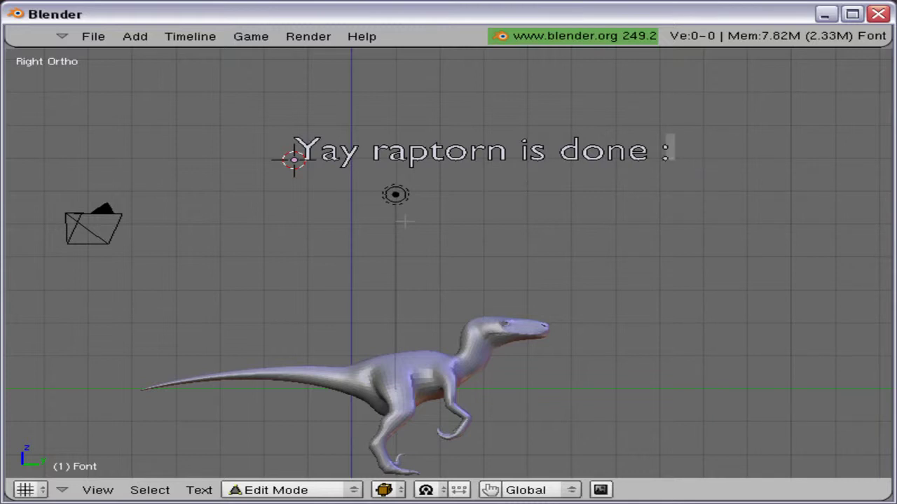
{"action": "key", "text": "Tab"}
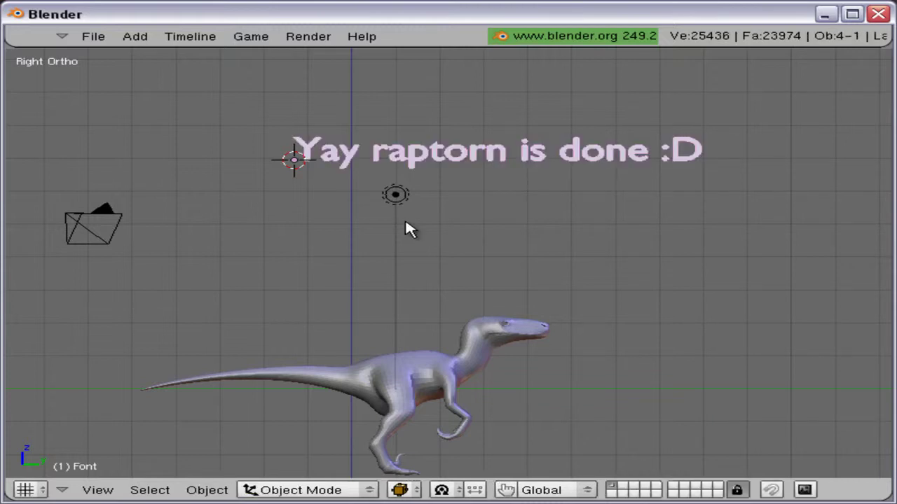
Move the text object down toward the raptor, then delete it
{"action": "key", "text": "g"}
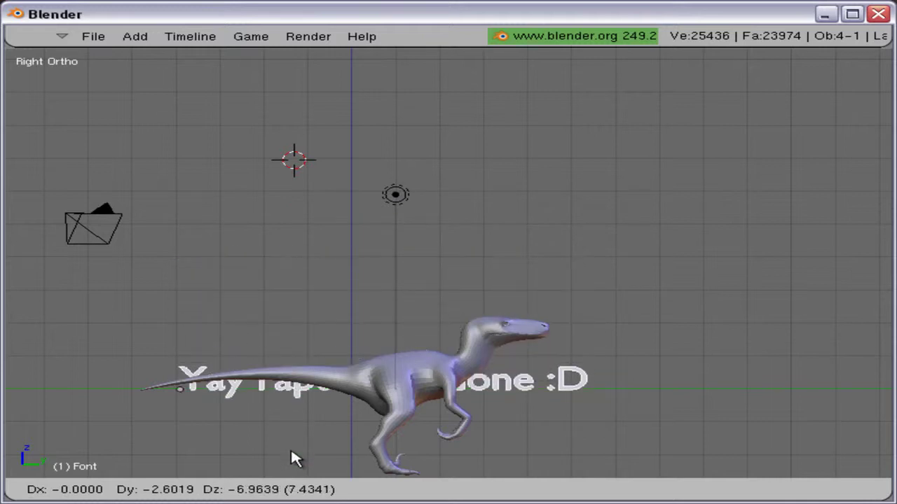
{"action": "left_click", "coordinate": [314, 325]}
{"action": "key", "text": "x"}
{"action": "key", "text": "Return"}
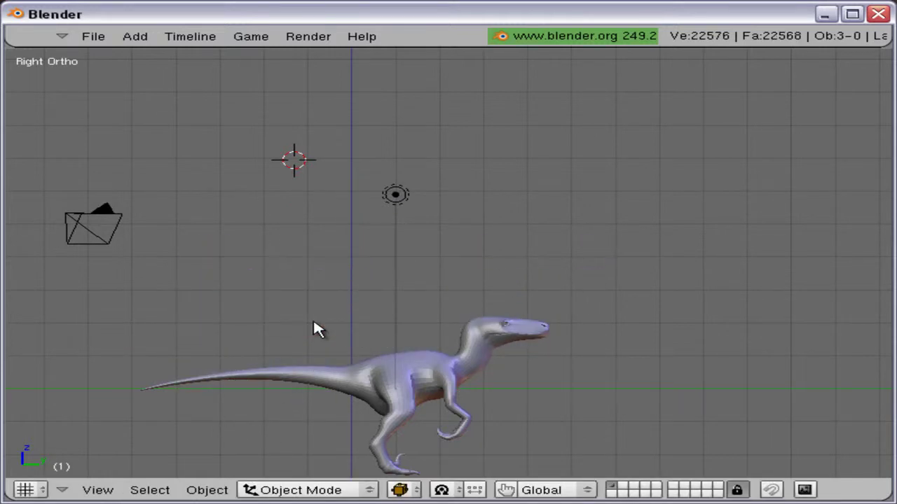
Duplicate the raptor, place the copy above and behind the original, and move it to the last layer
{"action": "middle_click_drag", "start_coordinate": [358, 226], "coordinate": [506, 128], "text": "shift"}
{"action": "middle_click_drag", "start_coordinate": [517, 180], "coordinate": [425, 189]}
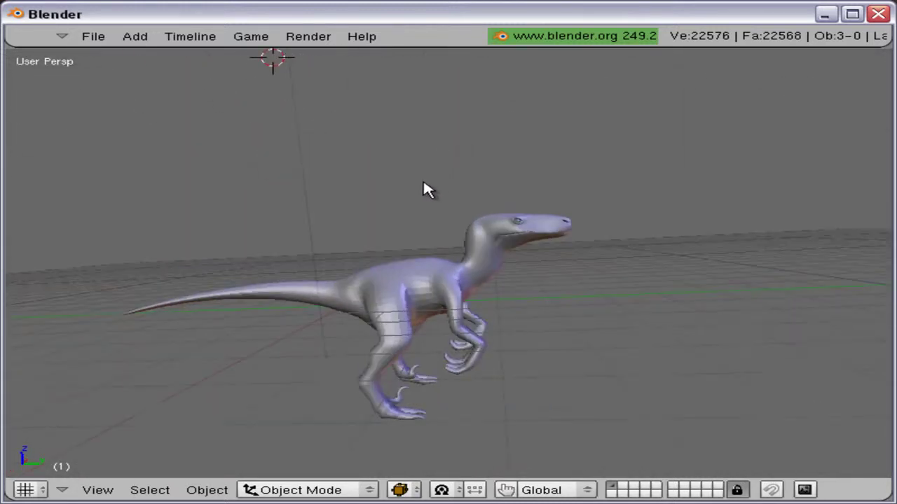
{"action": "right_click", "coordinate": [428, 290]}
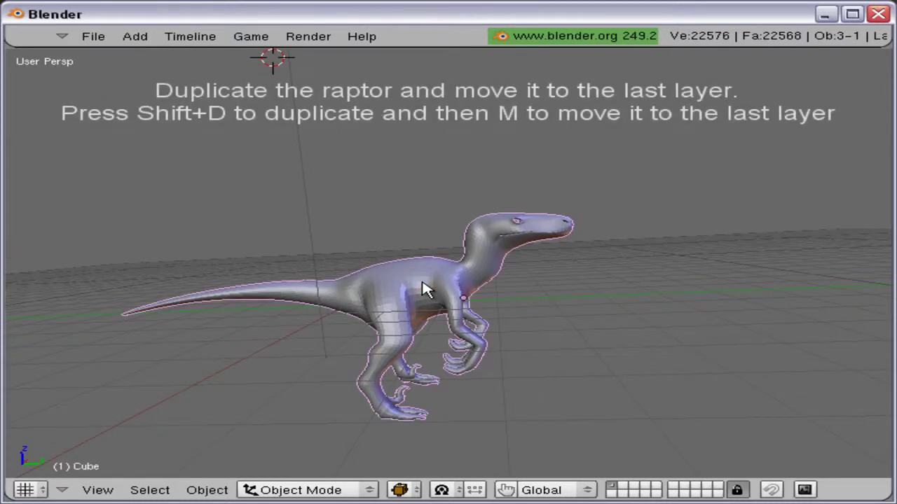
{"action": "key", "text": "shift+d"}
{"action": "left_click", "coordinate": [375, 231]}
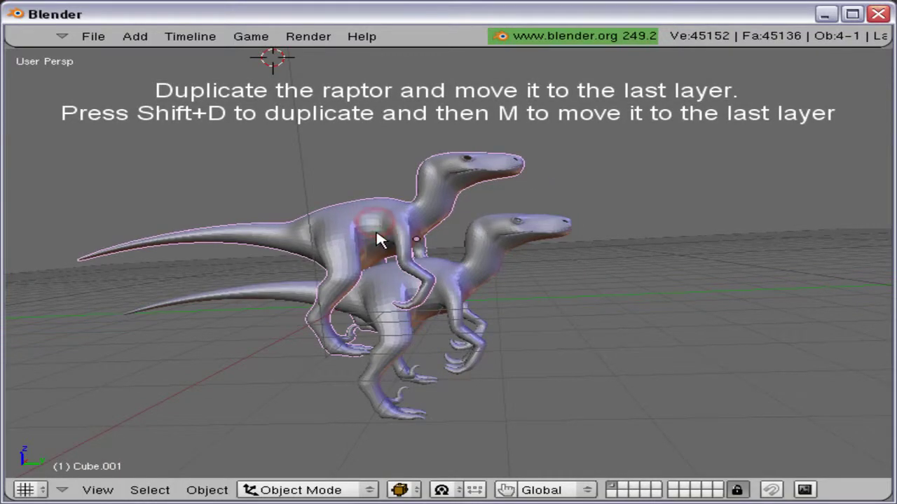
{"action": "key", "text": "m"}
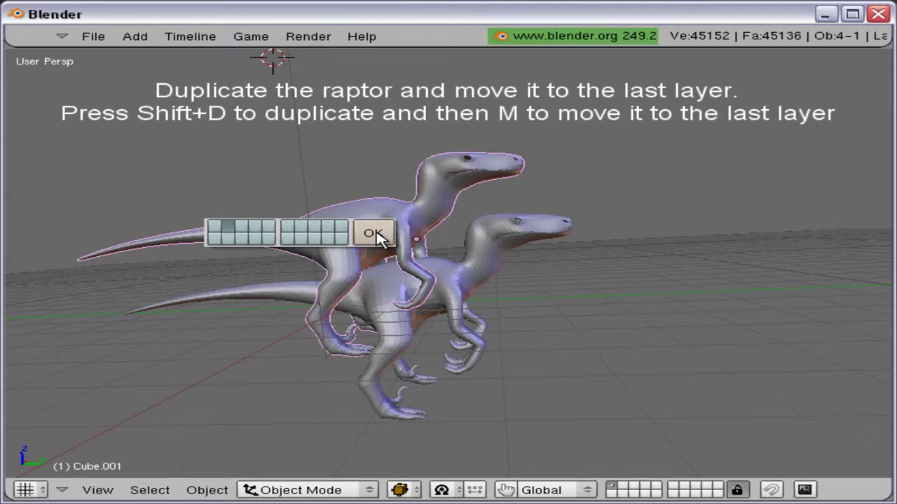
{"action": "left_click", "coordinate": [341, 238]}
{"action": "left_click", "coordinate": [376, 236]}
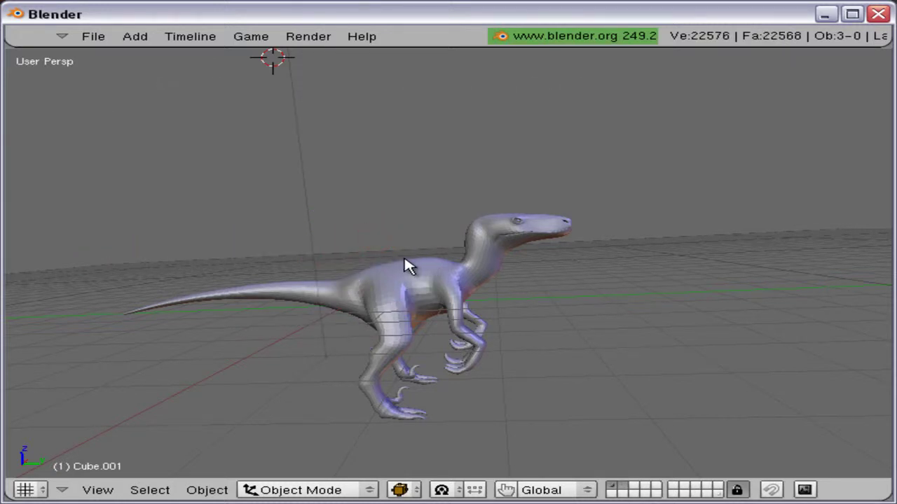
Select the original raptor and apply its Mirror modifier
{"action": "right_click", "coordinate": [405, 261]}
{"action": "key", "text": "ctrl+Down"}
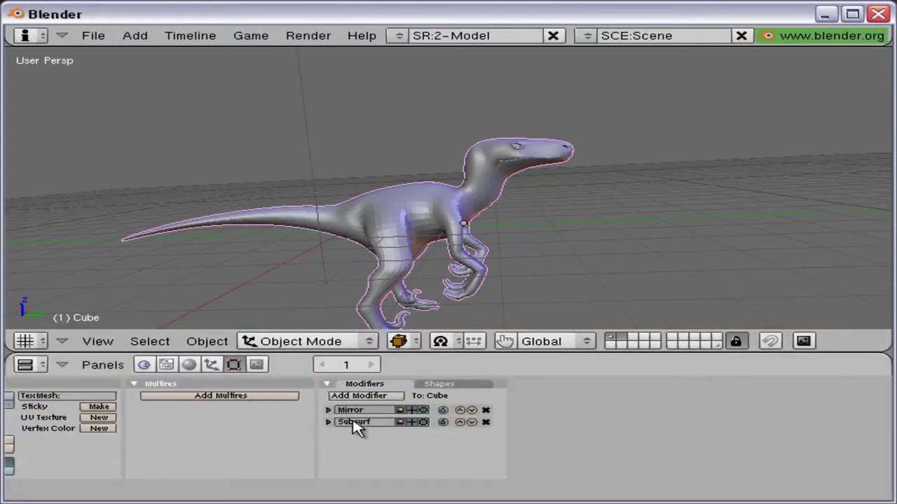
{"action": "left_click", "coordinate": [328, 410]}
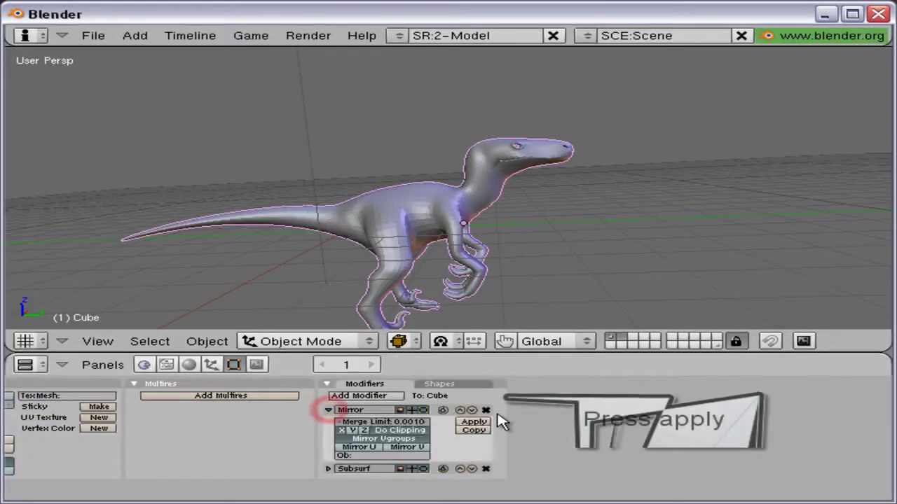
{"action": "left_click", "coordinate": [477, 419]}
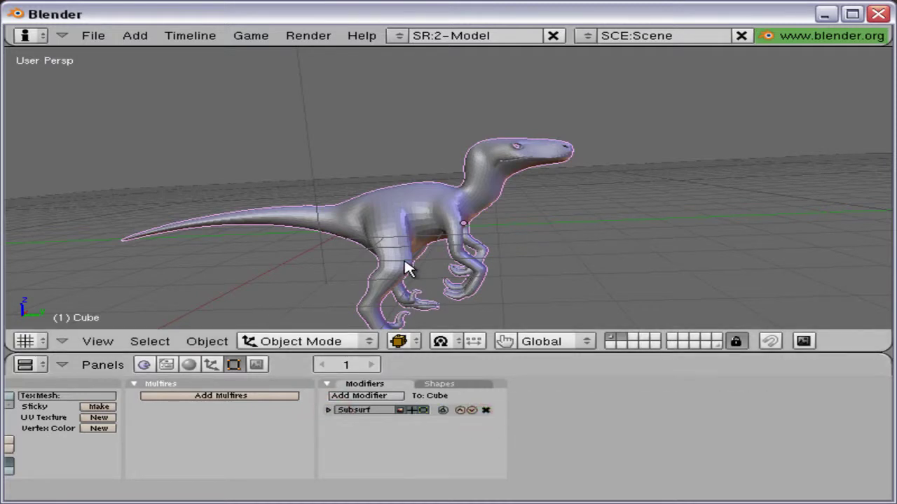
Set the raptor mesh's shading to smooth
{"action": "key", "text": "ctrl+Up"}
{"action": "key", "text": "ctrl+Up"}
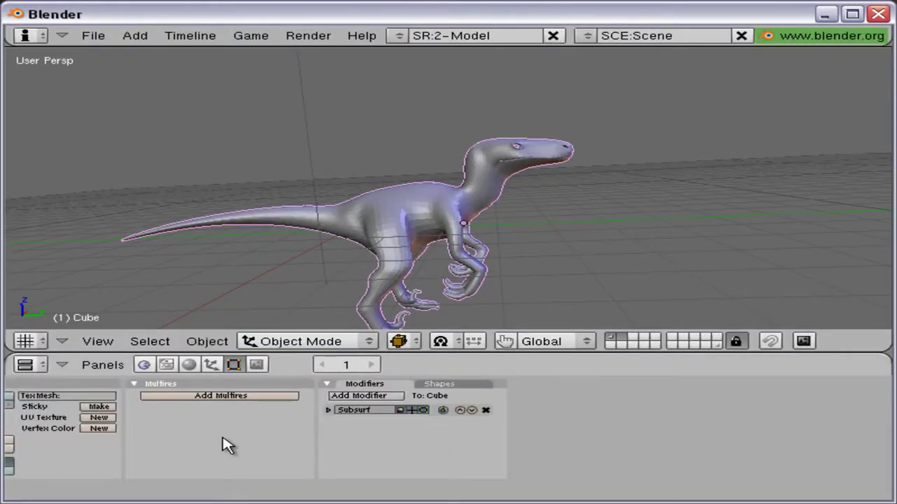
{"action": "scroll", "coordinate": [180, 480], "scroll_direction": "up", "scroll_amount": 3}
{"action": "middle_click_drag", "start_coordinate": [44, 478], "coordinate": [177, 479]}
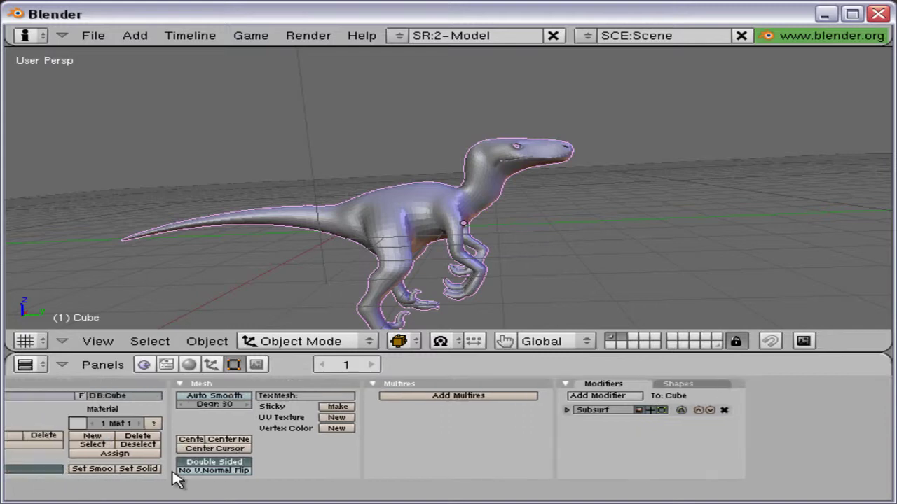
{"action": "left_click", "coordinate": [92, 468]}
{"action": "key", "text": "ctrl+Up"}
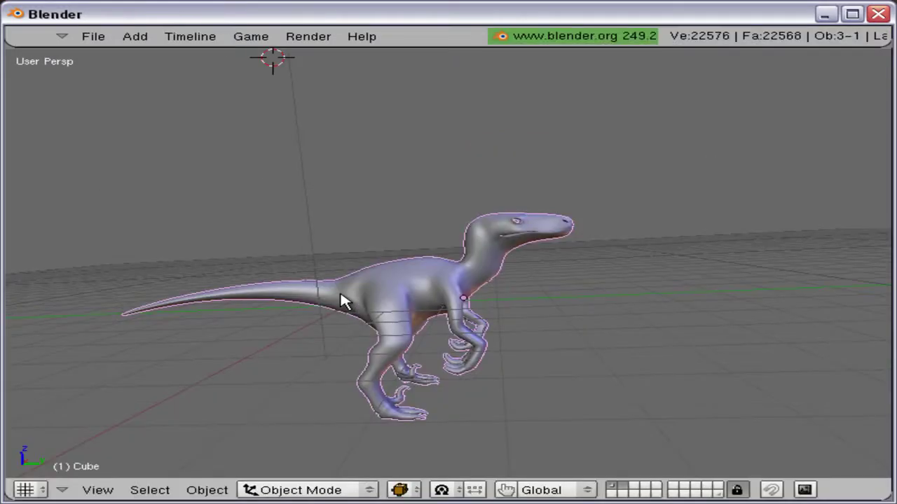
{"action": "mouse_move", "coordinate": [369, 291]}
{"action": "middle_mouse_down"}
{"action": "mouse_move", "coordinate": [434, 274]}
{"action": "mouse_move", "coordinate": [495, 236]}
{"action": "mouse_move", "coordinate": [593, 213]}
{"action": "mouse_move", "coordinate": [656, 210]}
{"action": "mouse_move", "coordinate": [266, 209]}
{"action": "mouse_move", "coordinate": [416, 192]}
{"action": "mouse_move", "coordinate": [381, 284]}
{"action": "middle_mouse_up"}
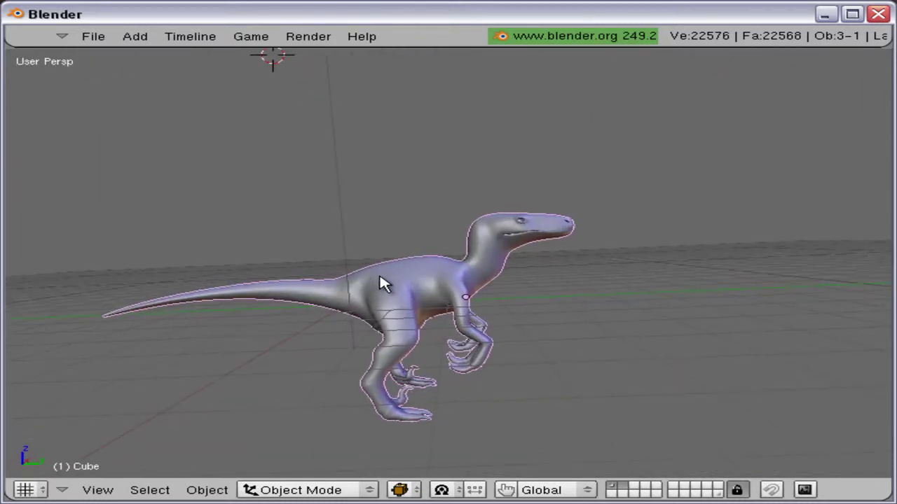
Enable the transform manipulator and shift the raptor back in the right side view so its feet stand over the origin
{"action": "key", "text": "ctrl+space"}
{"action": "left_click_drag", "start_coordinate": [460, 240], "coordinate": [416, 156]}
{"action": "key", "text": "KP_3"}
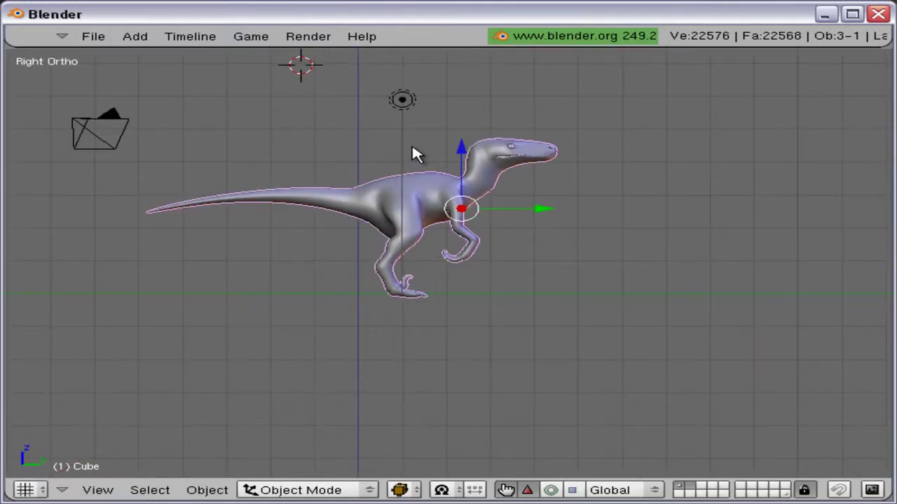
{"action": "key", "text": "g"}
{"action": "left_click", "coordinate": [401, 172]}
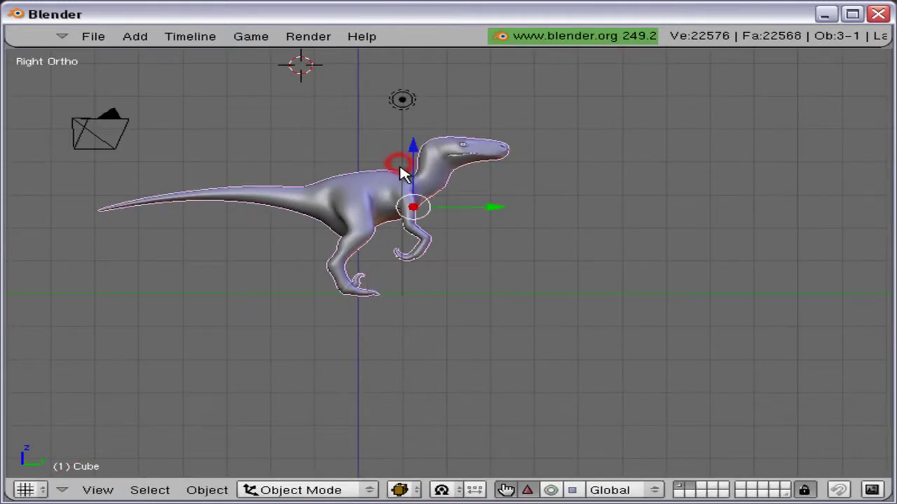
Recenter the raptor's object origin on its geometry with Center New and deselect it
{"action": "key", "text": "ctrl+Up"}
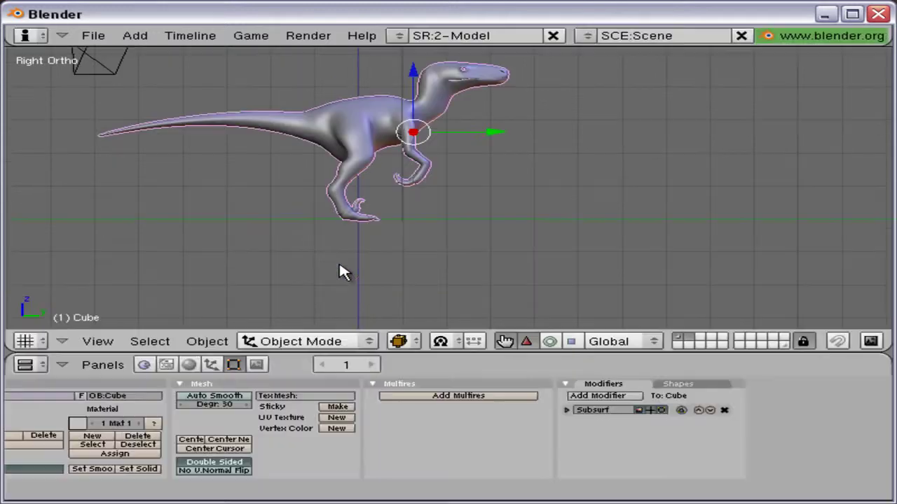
{"action": "left_click", "coordinate": [232, 440]}
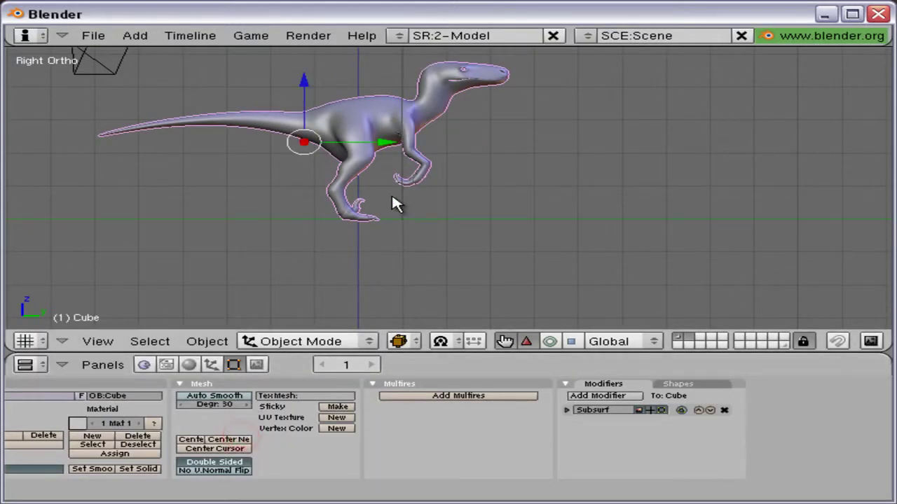
{"action": "key", "text": "ctrl+Up"}
{"action": "key", "text": "a"}
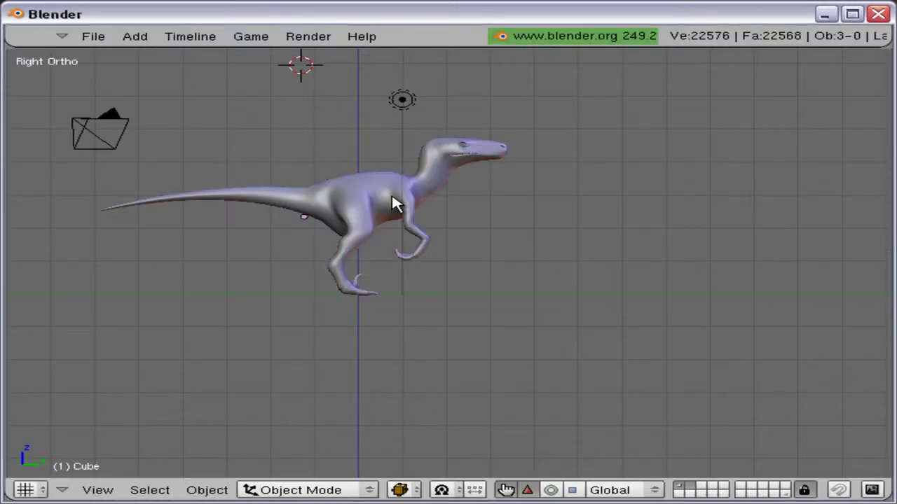
{"action": "middle_click_drag", "start_coordinate": [470, 280], "coordinate": [438, 332], "text": "shift"}
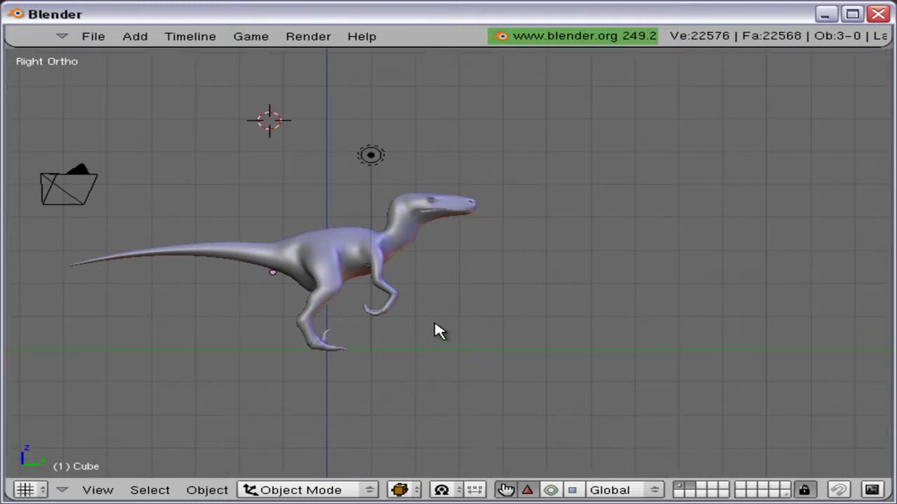
{"action": "key", "text": "2"}
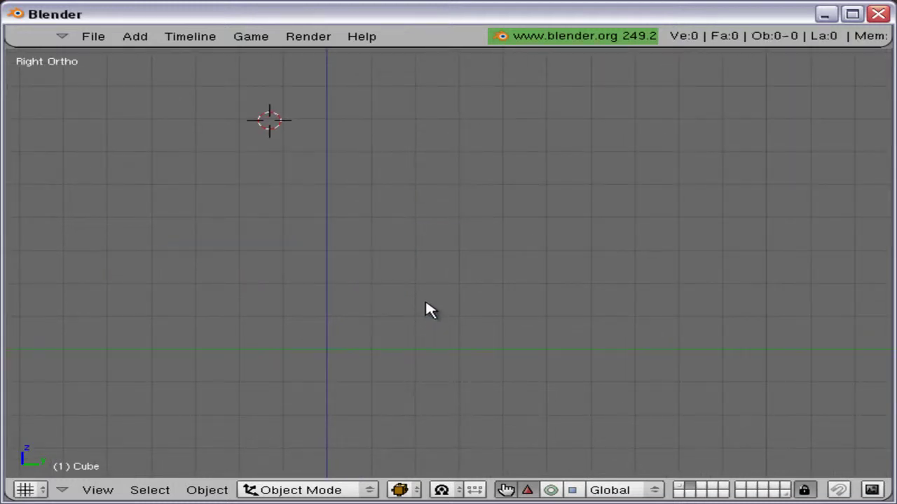
{"action": "key", "text": "1"}
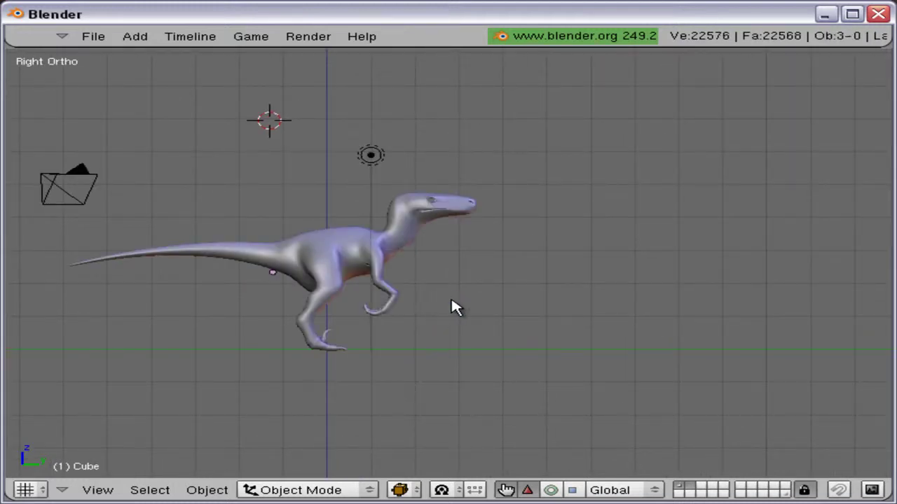
Add an armature in front of the raptor and clear its rotation and location
{"action": "key", "text": "space"}
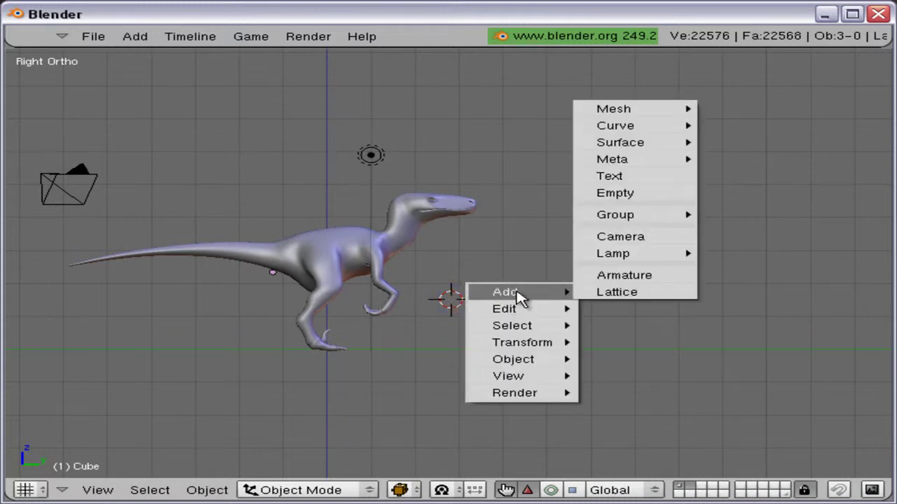
{"action": "left_click", "coordinate": [596, 280]}
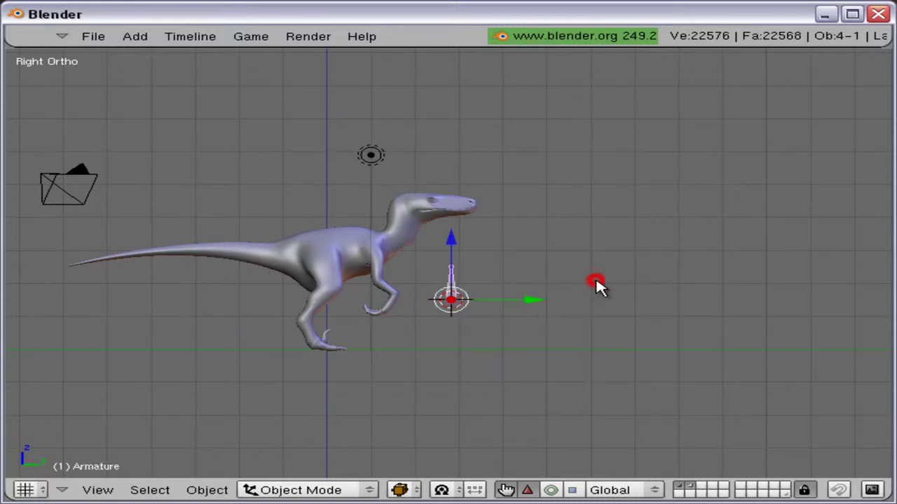
{"action": "key", "text": "alt+r"}
{"action": "left_click", "coordinate": [494, 281]}
{"action": "key", "text": "alt+g"}
{"action": "left_click", "coordinate": [493, 281]}
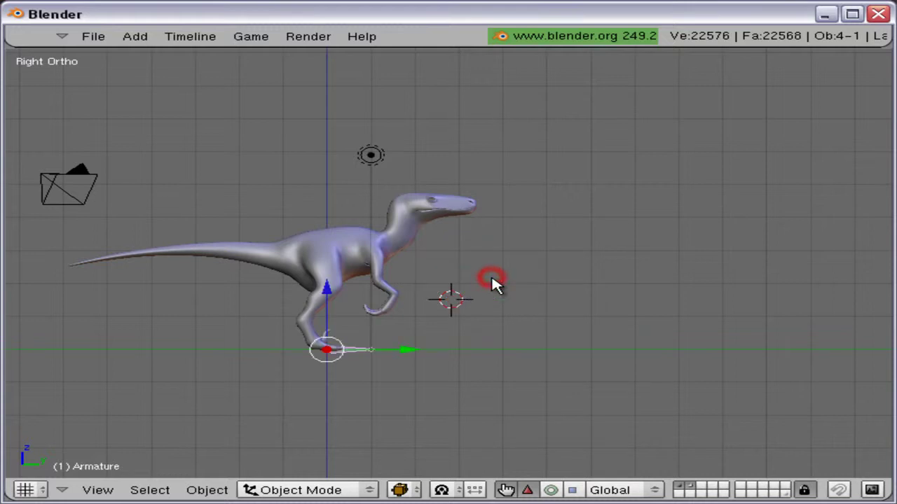
Move the armature up to the raptor's hip and enable X-Ray display for its bones
{"action": "key", "text": "g"}
{"action": "left_click", "coordinate": [436, 210]}
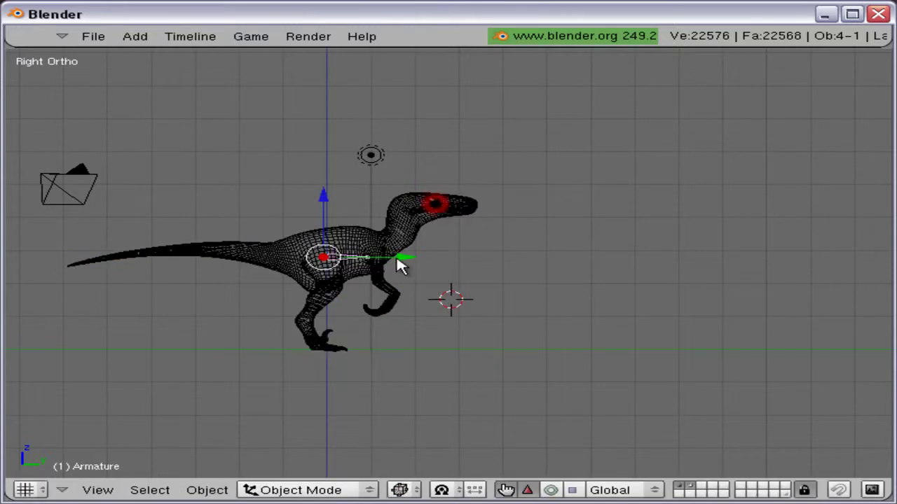
{"action": "key", "text": "ctrl+Down"}
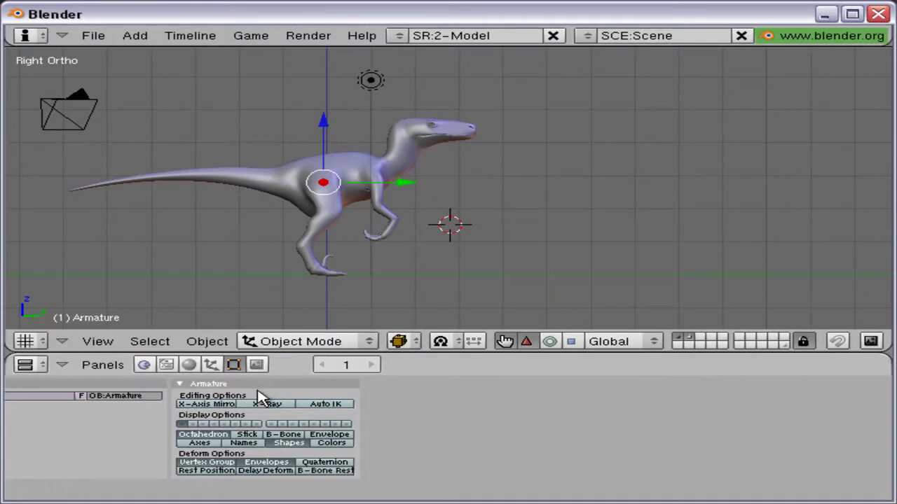
{"action": "left_click", "coordinate": [257, 402]}
{"action": "key", "text": "ctrl+Up"}
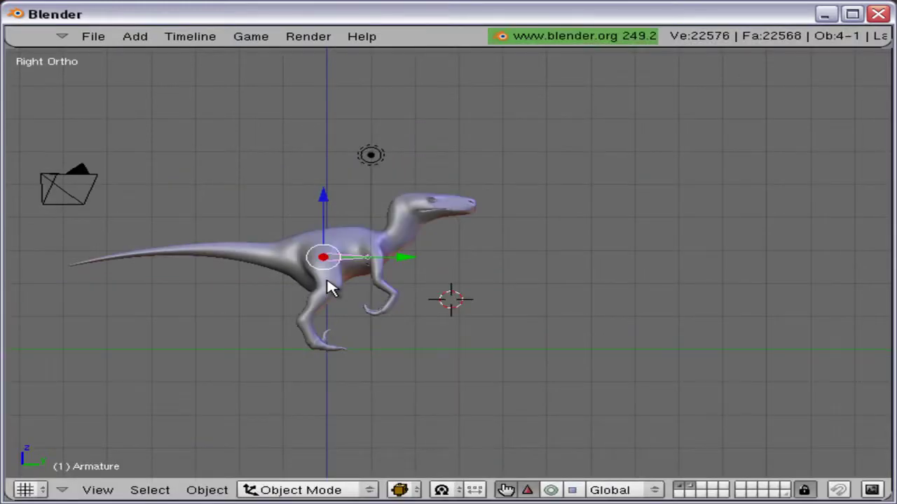
Fix the inverted faces under the raptor's arm by recalculating the normals of the whole mesh outward
{"action": "scroll", "coordinate": [448, 263], "scroll_direction": "up", "scroll_amount": 3}
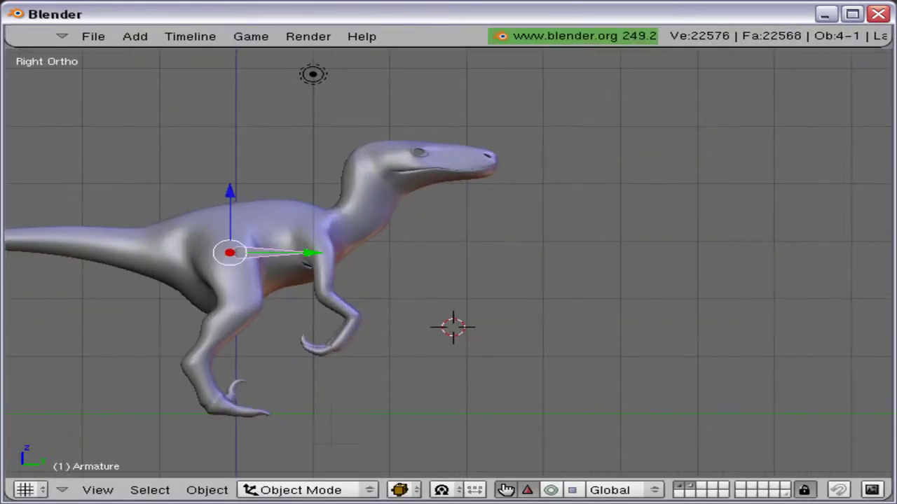
{"action": "key", "text": "KP_Decimal"}
{"action": "scroll", "coordinate": [448, 262], "scroll_direction": "down", "scroll_amount": 4}
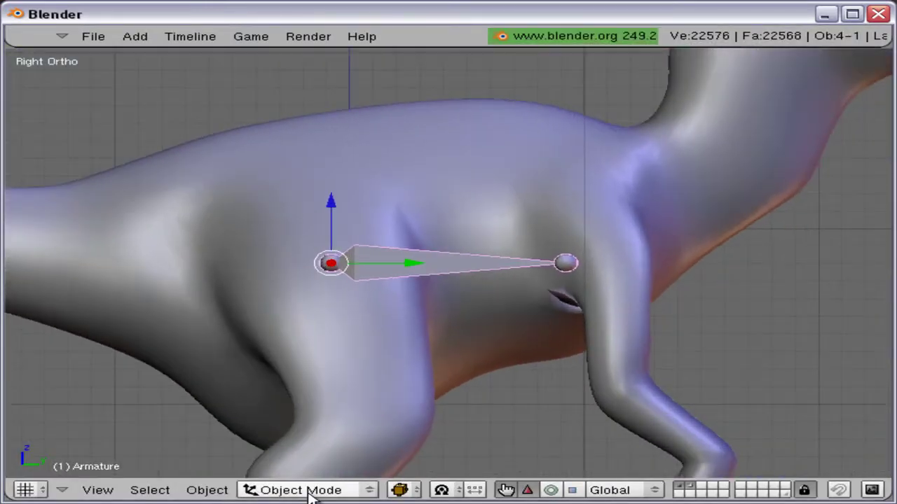
{"action": "scroll", "coordinate": [465, 402], "scroll_direction": "up", "scroll_amount": 3}
{"action": "middle_click_drag", "start_coordinate": [469, 410], "coordinate": [575, 184]}
{"action": "right_click", "coordinate": [575, 200]}
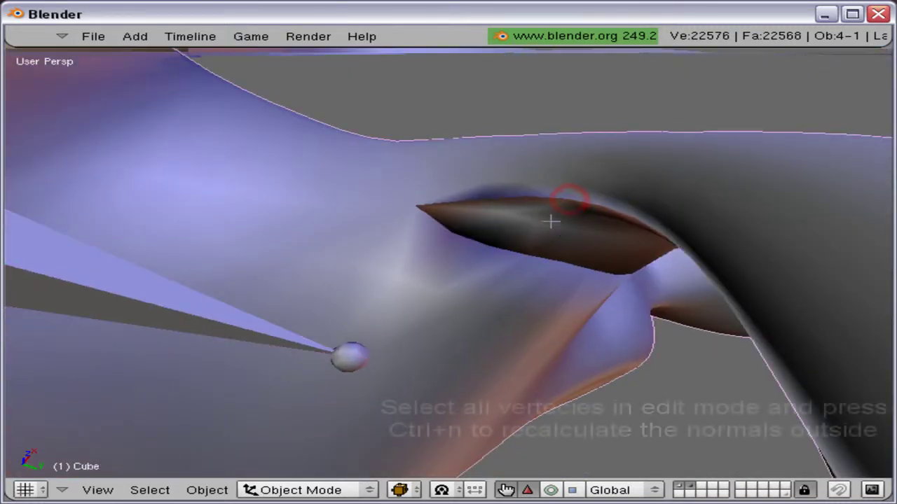
{"action": "key", "text": "Tab"}
{"action": "key", "text": "a"}
{"action": "key", "text": "ctrl+n"}
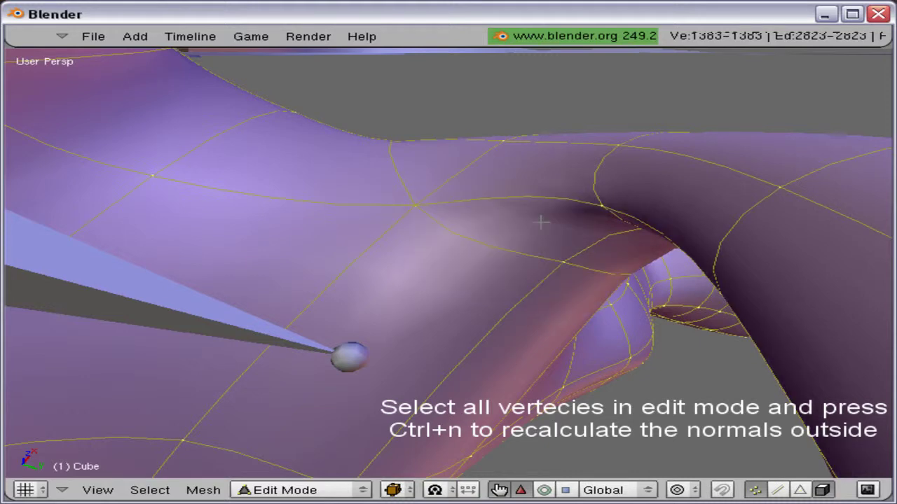
{"action": "key", "text": "Tab"}
{"action": "middle_click_drag", "start_coordinate": [540, 230], "coordinate": [501, 236]}
{"action": "scroll", "coordinate": [459, 275], "scroll_direction": "down", "scroll_amount": 8}
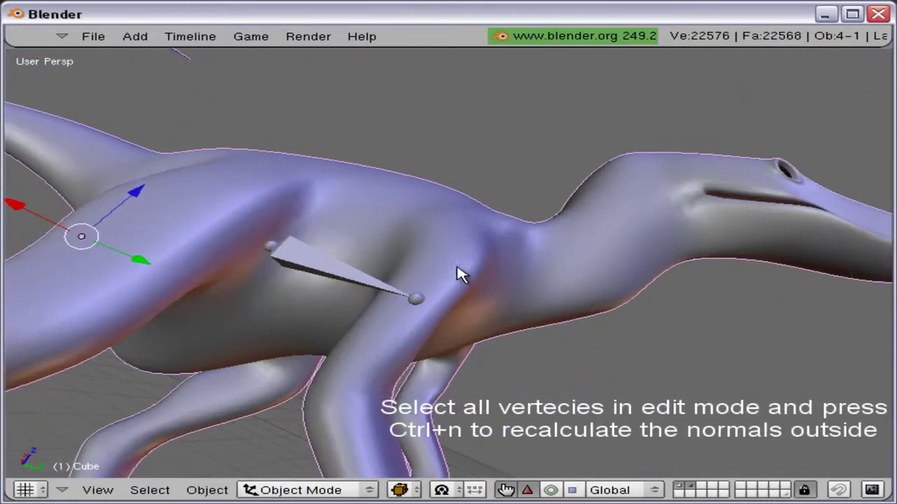
Edit the armature in the right side view and move its bone's tip backward to the base of the tail
{"action": "right_click", "coordinate": [335, 275]}
{"action": "key", "text": "KP_3"}
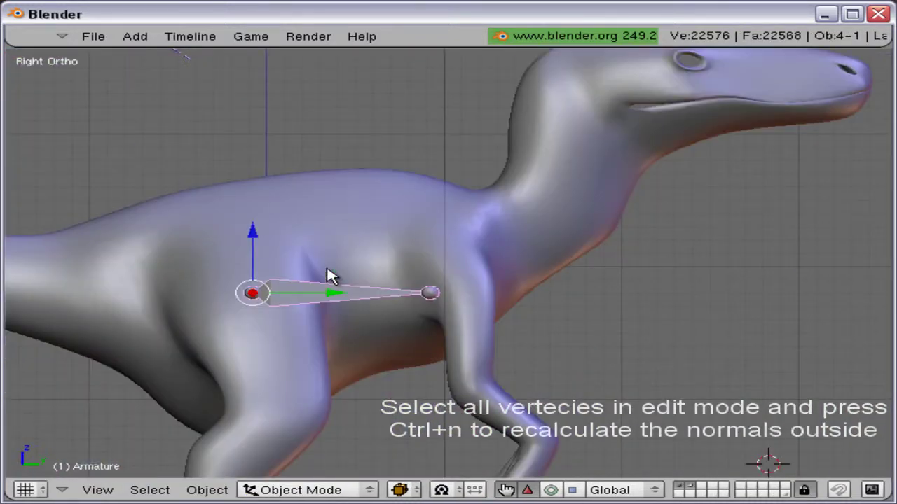
{"action": "middle_click_drag", "start_coordinate": [356, 248], "coordinate": [514, 202], "text": "shift"}
{"action": "key", "text": "Tab"}
{"action": "key", "text": "g"}
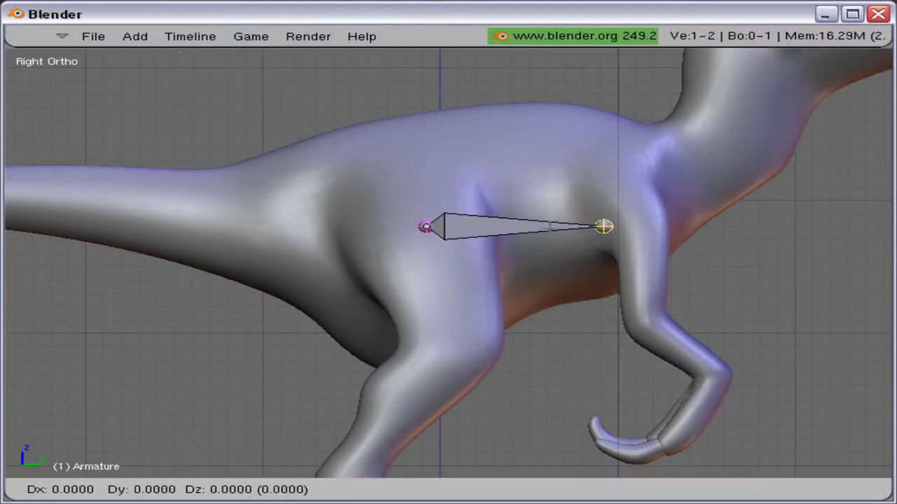
{"action": "left_click", "coordinate": [218, 238]}
Extrude a chain of three bones from the hip bone's tip backward through the tail to near its end
{"action": "middle_click_drag", "start_coordinate": [311, 210], "coordinate": [581, 263], "text": "shift"}
{"action": "scroll", "coordinate": [490, 287], "scroll_direction": "down", "scroll_amount": 2}
{"action": "key", "text": "e"}
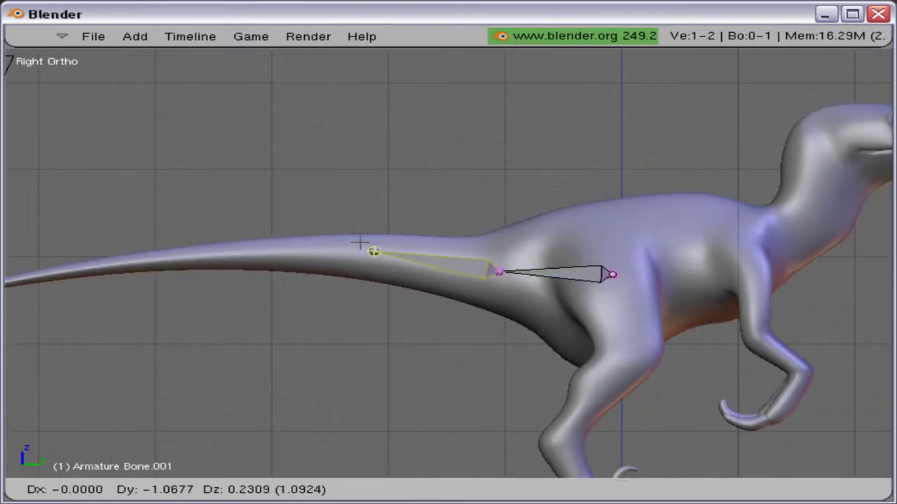
{"action": "left_click", "coordinate": [358, 242]}
{"action": "middle_click_drag", "start_coordinate": [358, 242], "coordinate": [557, 243], "text": "shift"}
{"action": "key", "text": "e"}
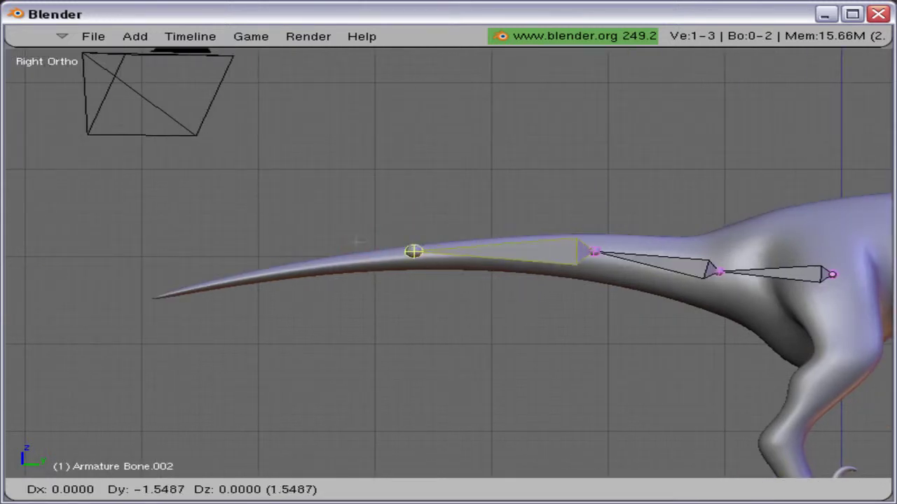
{"action": "left_click", "coordinate": [374, 245]}
{"action": "key", "text": "e"}
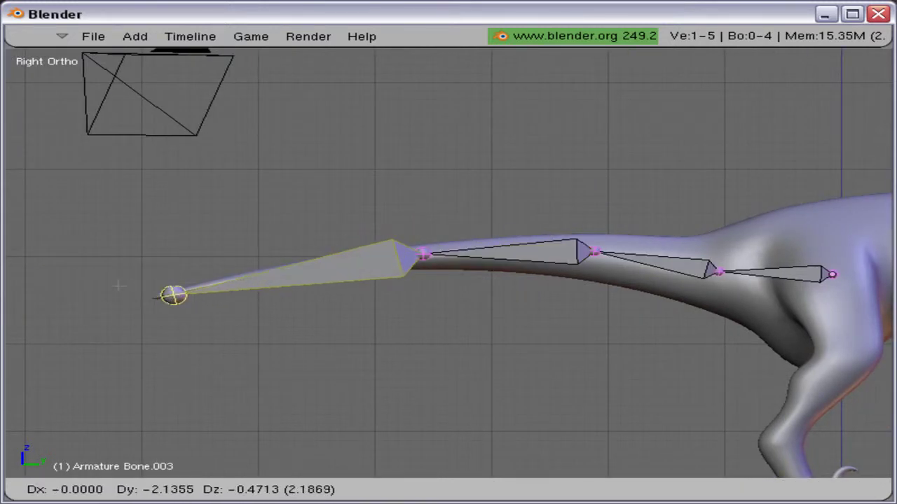
{"action": "left_click", "coordinate": [107, 288]}
{"action": "left_click", "coordinate": [106, 287]}
{"action": "key", "text": "KP_7"}
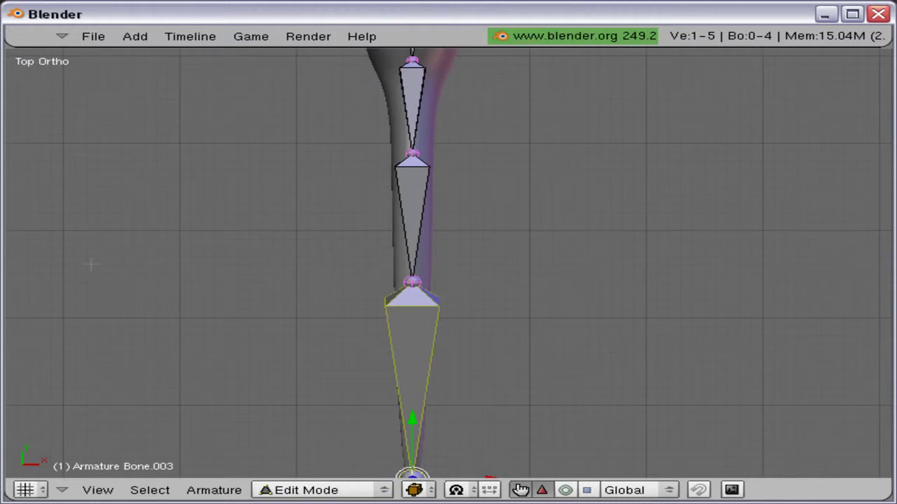
{"action": "key", "text": "KP_3"}
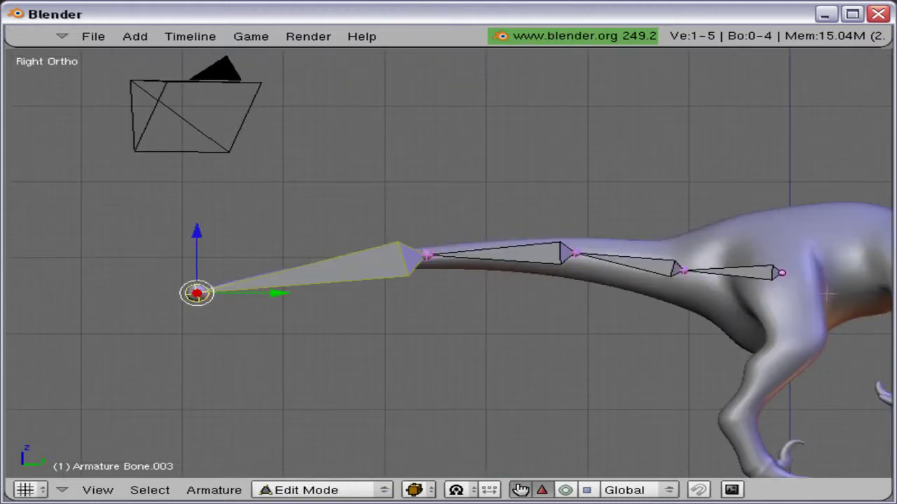
Extrude two spine bones forward from the hip joint, one to the chest and one to the base of the neck
{"action": "right_click", "coordinate": [798, 283]}
{"action": "middle_click_drag", "start_coordinate": [808, 262], "coordinate": [295, 296], "text": "shift"}
{"action": "key", "text": "e"}
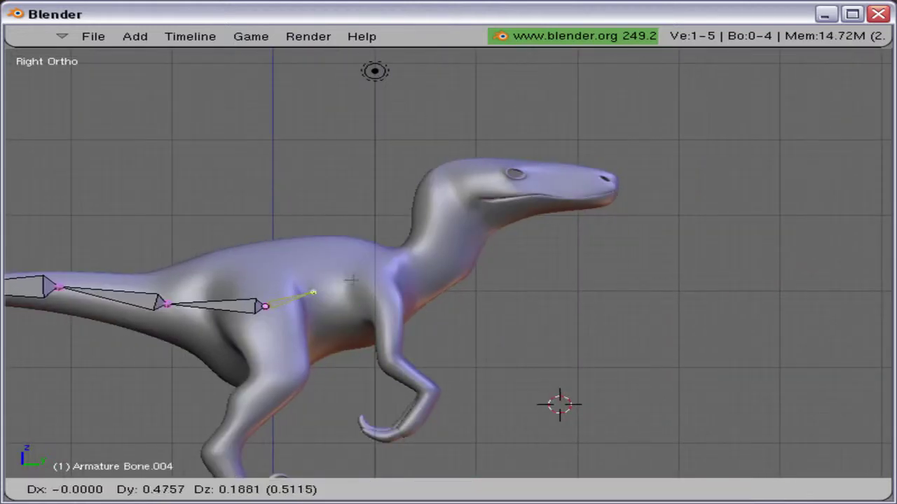
{"action": "left_click", "coordinate": [413, 273]}
{"action": "key", "text": "e"}
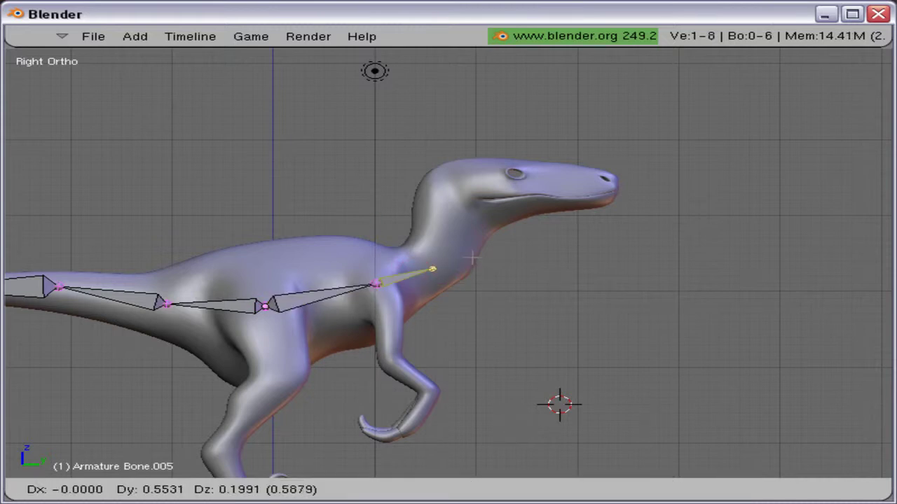
{"action": "left_click", "coordinate": [473, 258]}
Extrude two neck bones up into the back of the head and a head bone about 1.39 units forward to the snout
{"action": "key", "text": "e"}
{"action": "left_click", "coordinate": [488, 172]}
{"action": "key", "text": "e"}
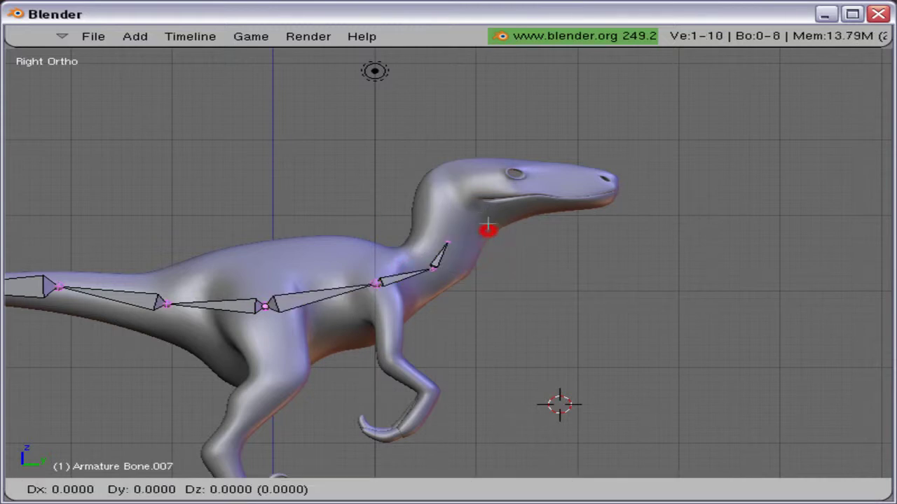
{"action": "left_click", "coordinate": [497, 185]}
{"action": "key", "text": "g"}
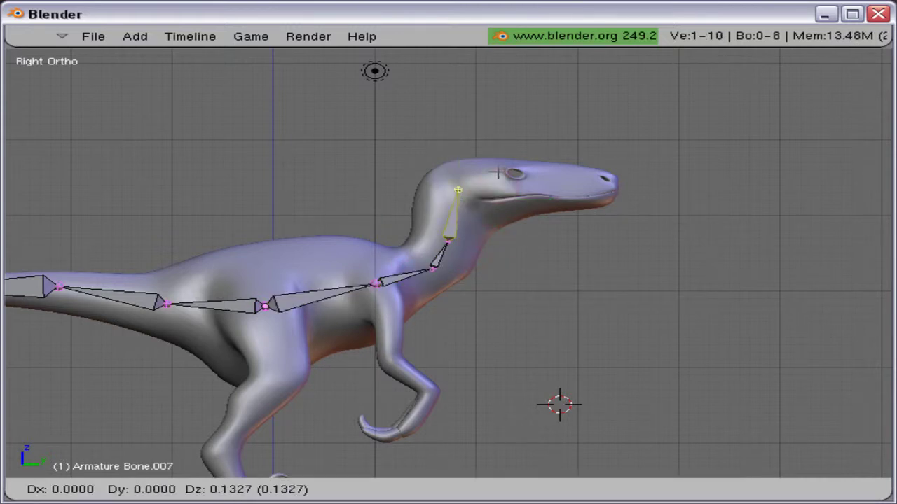
{"action": "left_click", "coordinate": [500, 164]}
{"action": "key", "text": "e"}
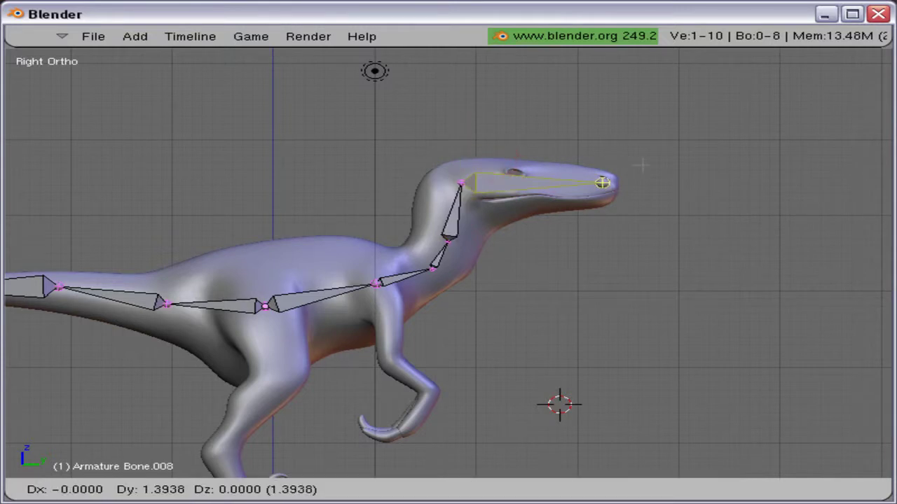
{"action": "left_click", "coordinate": [645, 164]}
Duplicate the head bone down into the lower jaw and move the copy's tip to the front of the jaw
{"action": "right_click", "coordinate": [509, 182]}
{"action": "key", "text": "shift+d"}
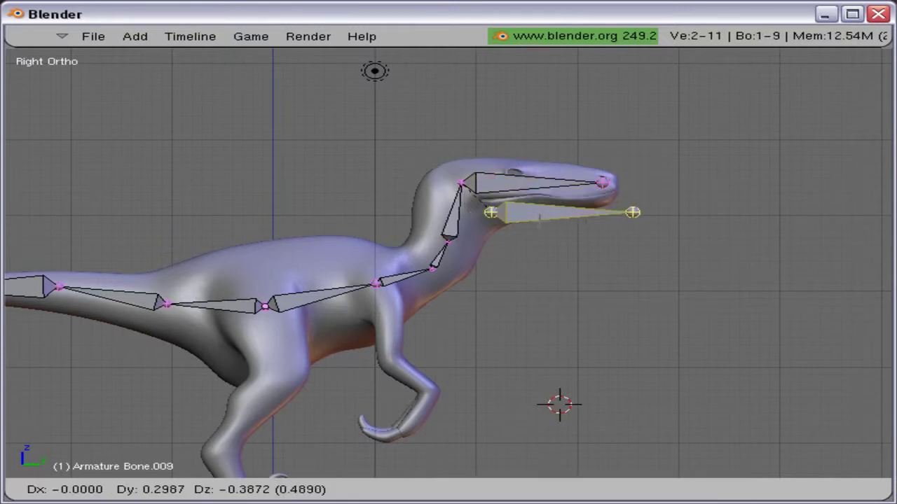
{"action": "left_click", "coordinate": [538, 224]}
{"action": "key", "text": "a"}
{"action": "right_click", "coordinate": [632, 216]}
{"action": "key", "text": "g"}
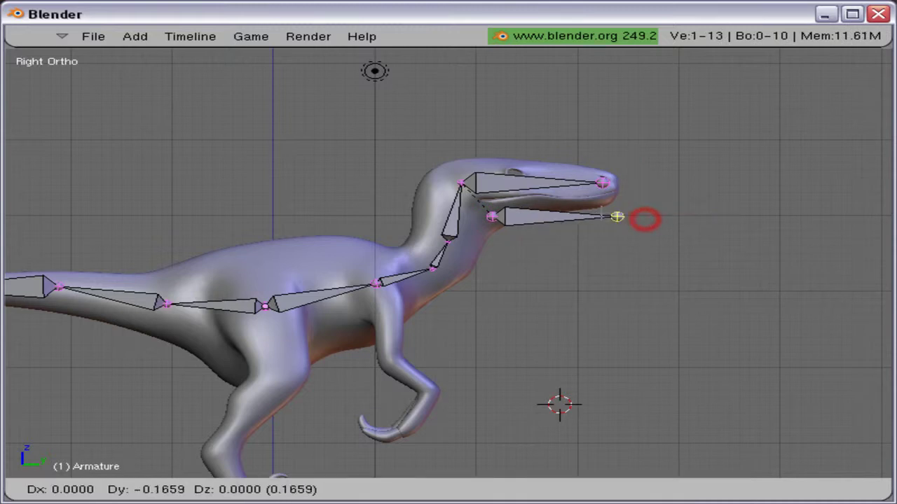
{"action": "left_click", "coordinate": [607, 203]}
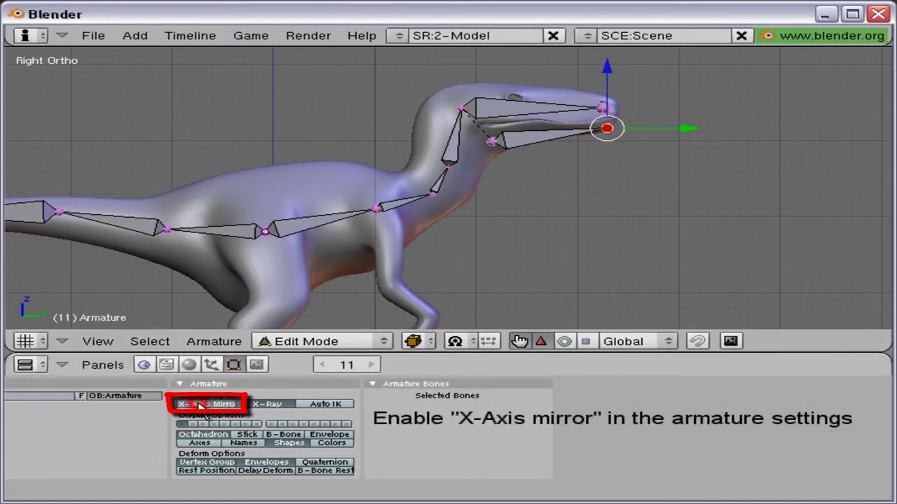
Enable X-Axis Mirror for the armature and extrude a mirrored pair of hip bones sideways from the hip joint in the top view
{"action": "left_click", "coordinate": [200, 405]}
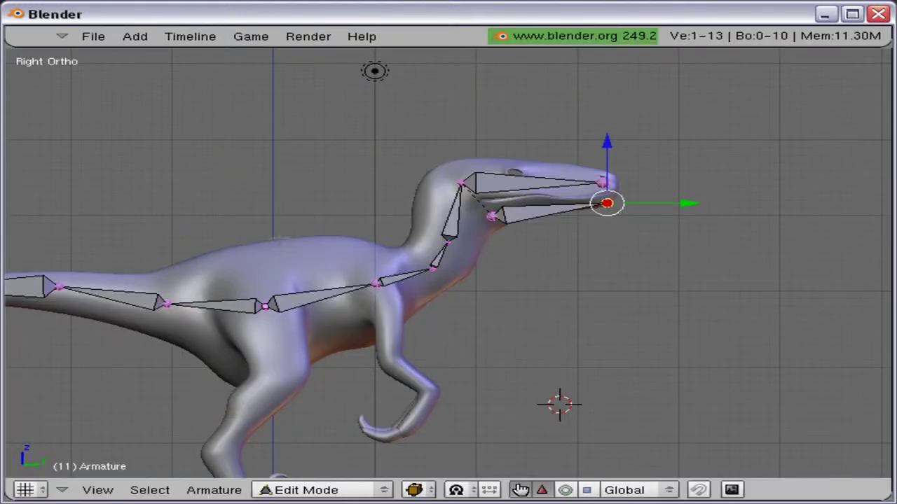
{"action": "middle_click_drag", "start_coordinate": [279, 239], "coordinate": [419, 225], "text": "shift"}
{"action": "scroll", "coordinate": [429, 256], "scroll_direction": "up", "scroll_amount": 1}
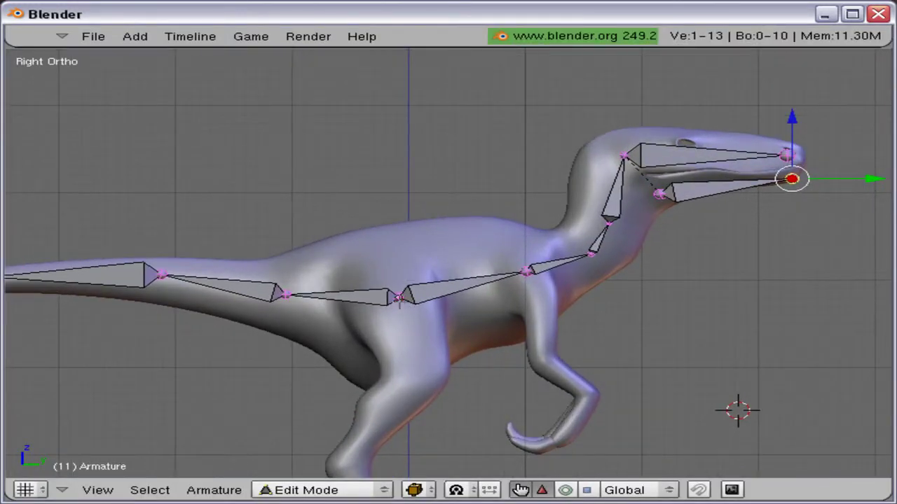
{"action": "right_click", "coordinate": [399, 299]}
{"action": "key", "text": "KP_7"}
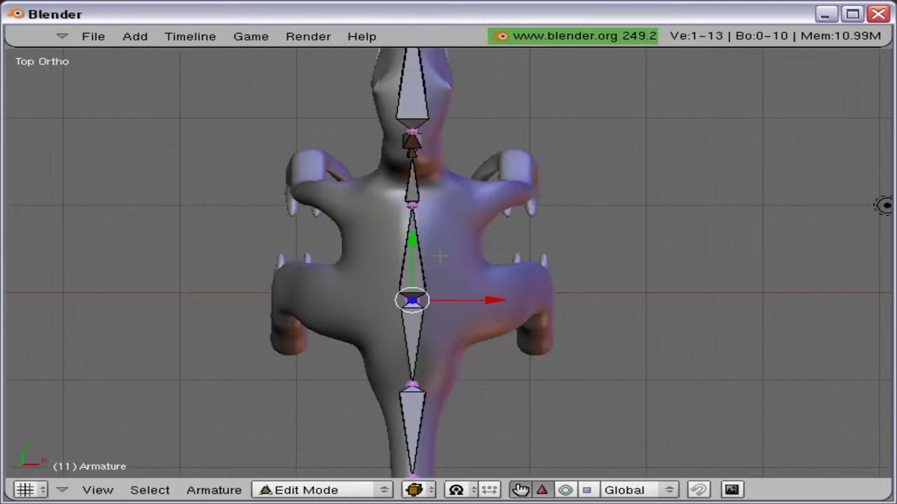
{"action": "key", "text": "shift+e"}
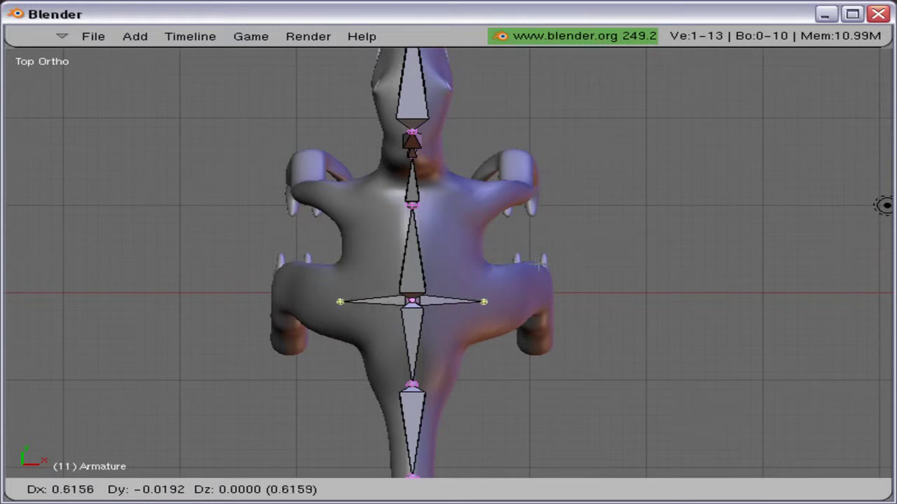
{"action": "left_click", "coordinate": [551, 264]}
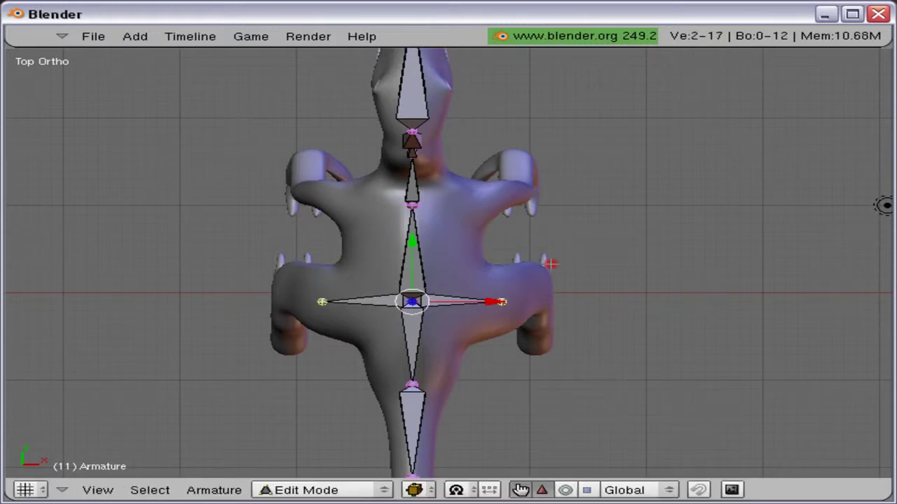
Lower the tips of both mirrored hip bones about 0.31 units toward the tops of the legs in the front view
{"action": "key", "text": "KP_1"}
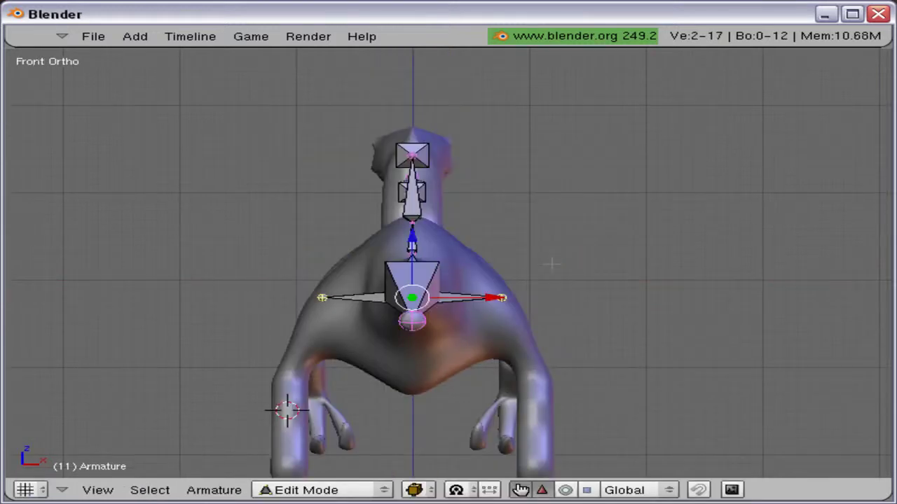
{"action": "key", "text": "g"}
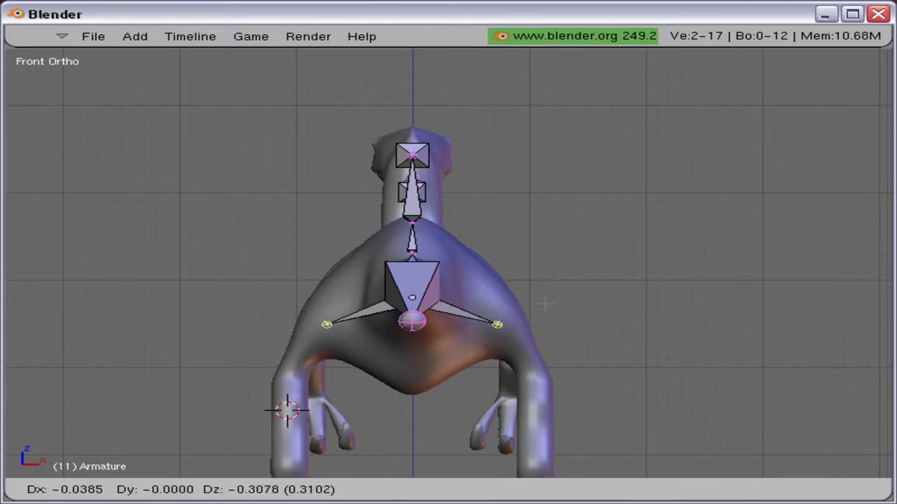
{"action": "left_click", "coordinate": [547, 304]}
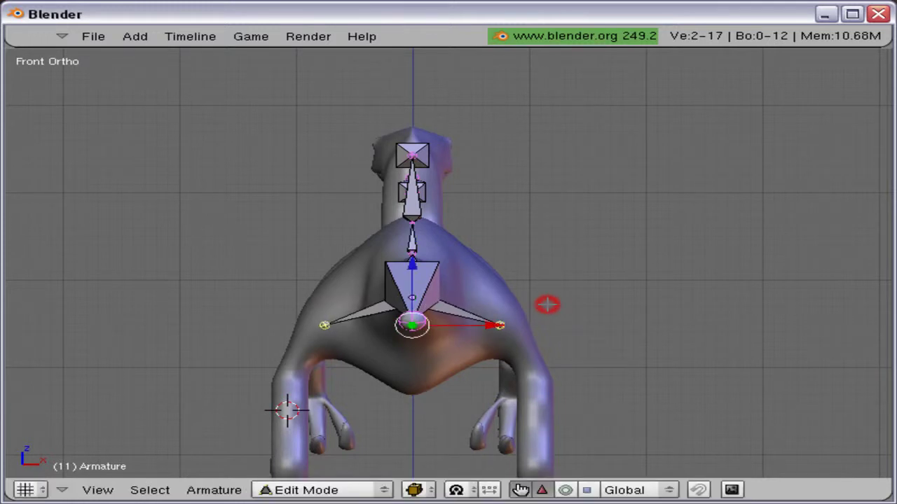
Extrude mirrored thigh bones down to the knees in the side view and shift their upper joints slightly toward the tail
{"action": "middle_click_drag", "start_coordinate": [567, 335], "coordinate": [453, 281], "text": "shift"}
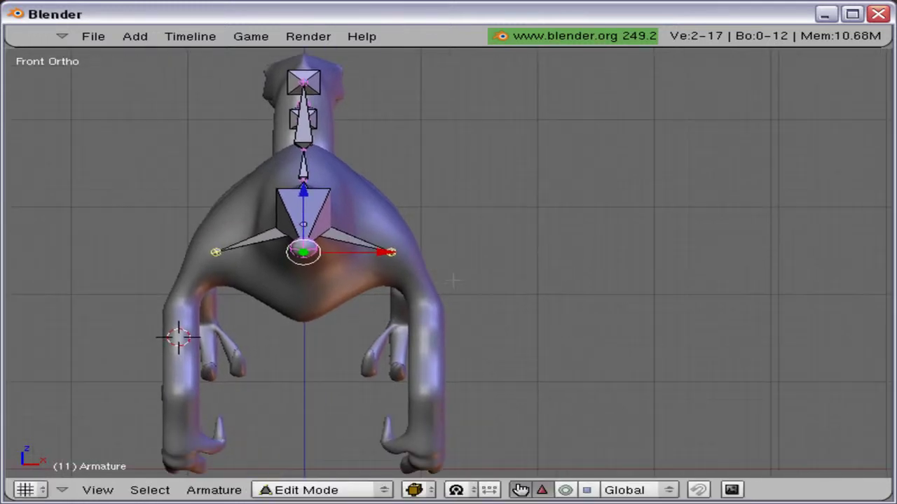
{"action": "key", "text": "KP_3"}
{"action": "key", "text": "e"}
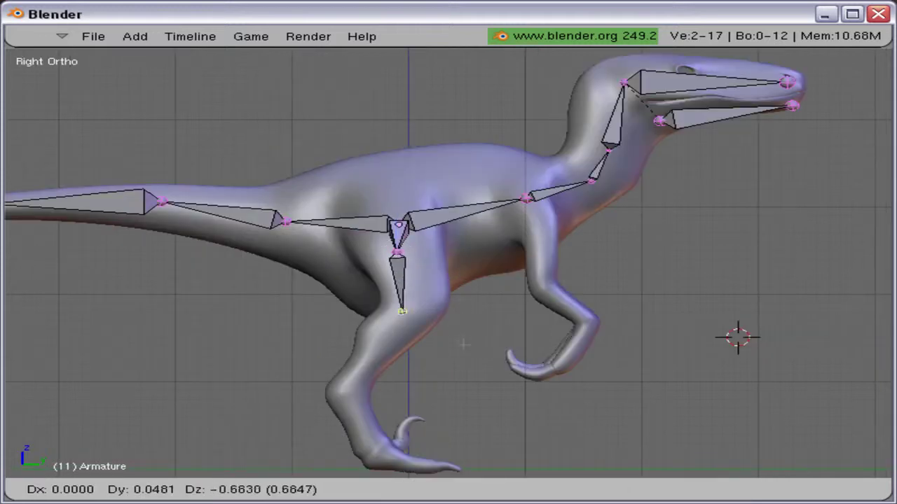
{"action": "left_click", "coordinate": [476, 328]}
{"action": "right_click", "coordinate": [394, 253]}
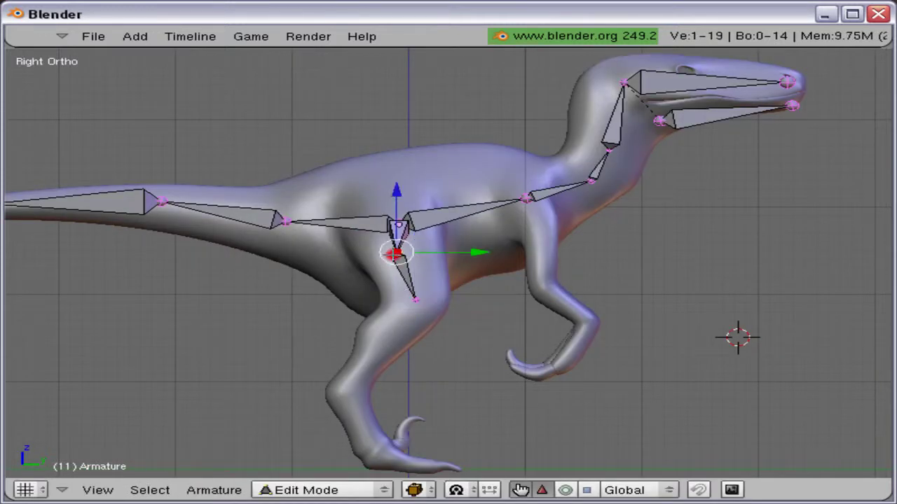
{"action": "key", "text": "g"}
{"action": "left_click", "coordinate": [377, 254]}
Extrude mirrored shin bones about 1.21 units from the knees to the ankles, plus a bone from each ankle down to the foot
{"action": "right_click", "coordinate": [417, 302]}
{"action": "key", "text": "e"}
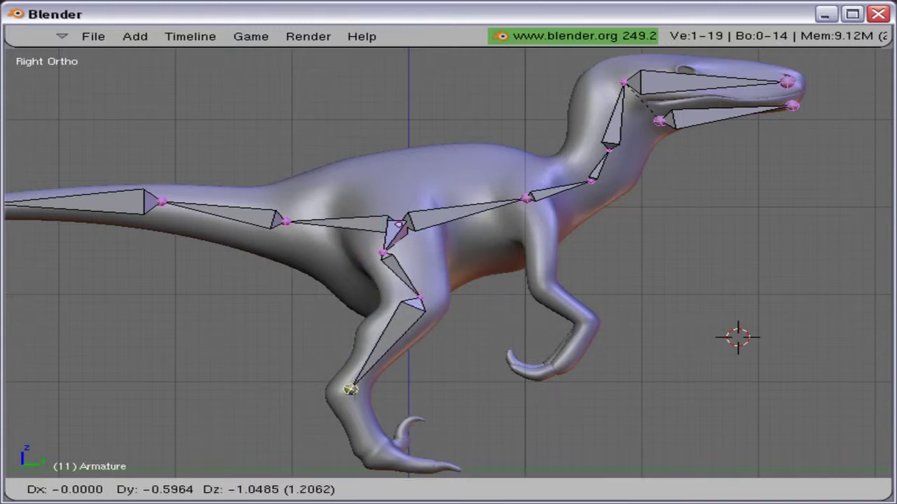
{"action": "left_click", "coordinate": [350, 389]}
{"action": "middle_click_drag", "start_coordinate": [351, 390], "coordinate": [300, 327], "text": "shift"}
{"action": "key", "text": "e"}
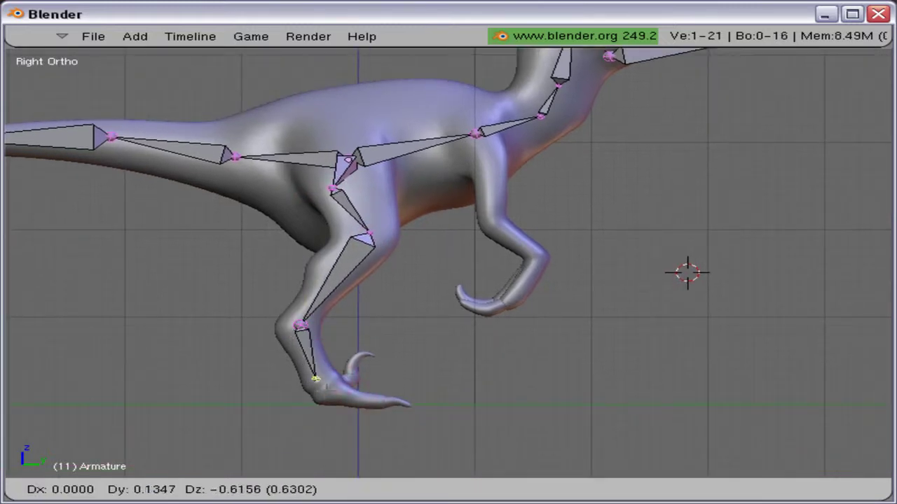
{"action": "left_click", "coordinate": [332, 402]}
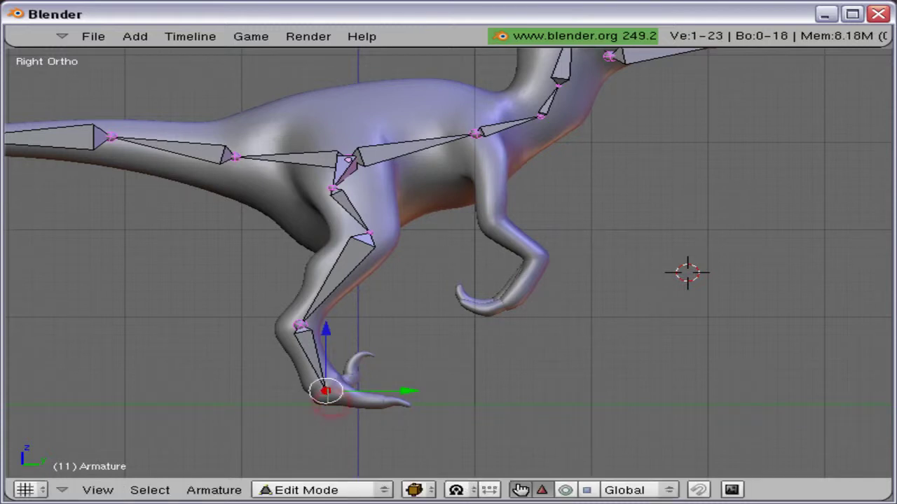
Extrude mirrored shoulder bones about 0.59 units sideways from the chest joint, then move their tips 0.22 outward and 0.38 down to the shoulders
{"action": "middle_click_drag", "start_coordinate": [387, 288], "coordinate": [231, 418], "text": "shift"}
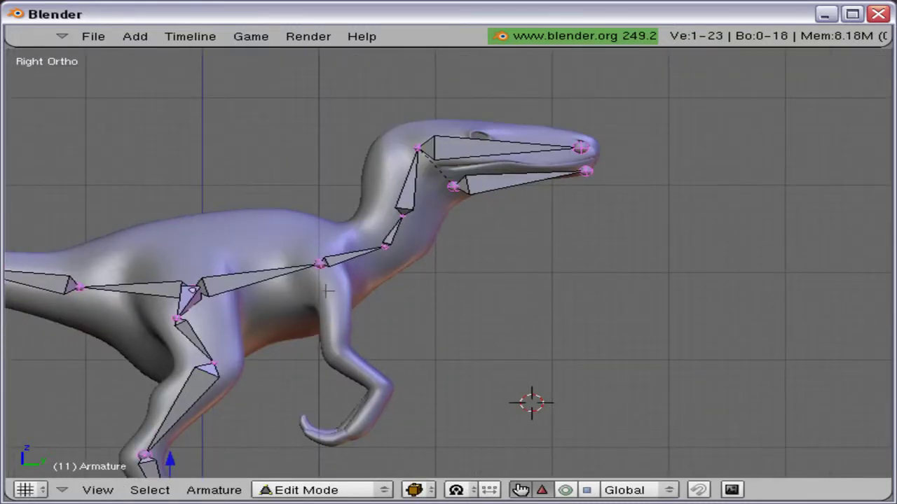
{"action": "right_click", "coordinate": [323, 263]}
{"action": "key", "text": "KP_7"}
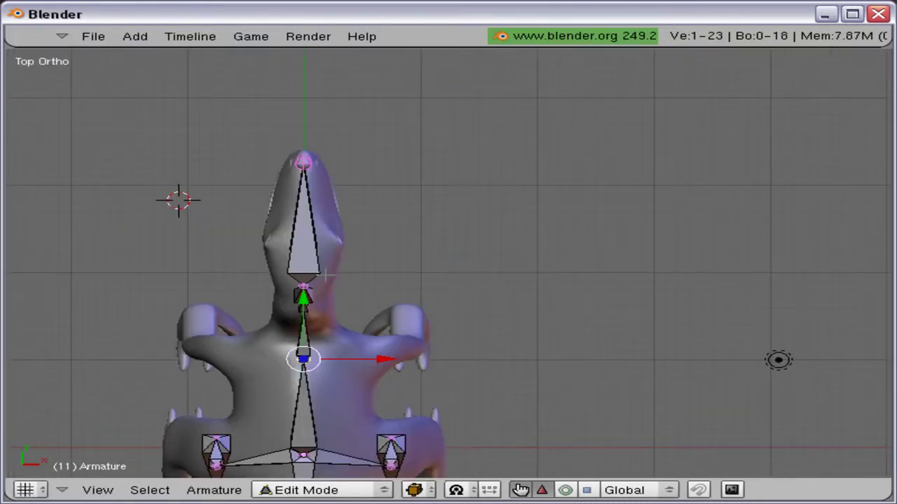
{"action": "key", "text": "shift+e"}
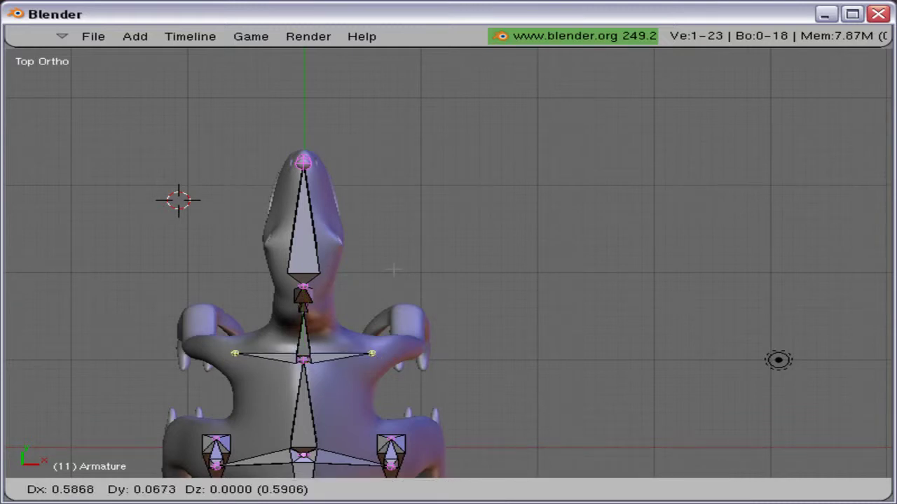
{"action": "left_click", "coordinate": [393, 270]}
{"action": "key", "text": "ctrl+KP_1"}
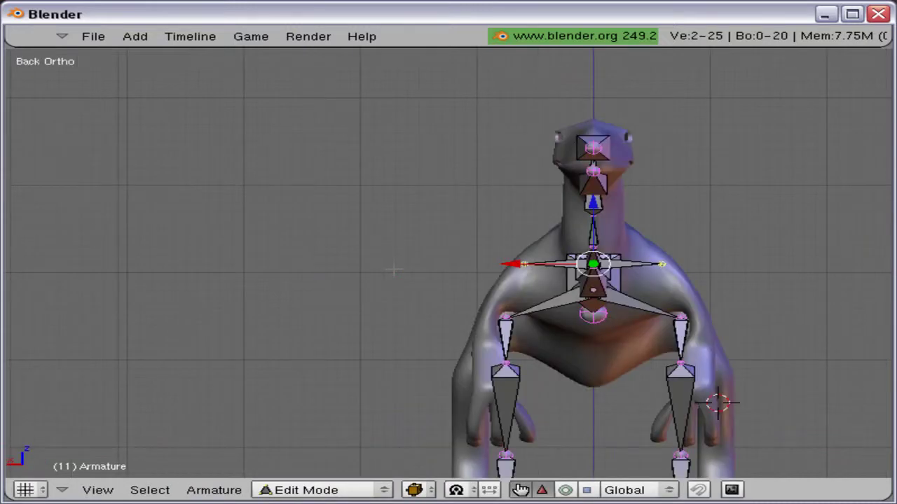
{"action": "key", "text": "g"}
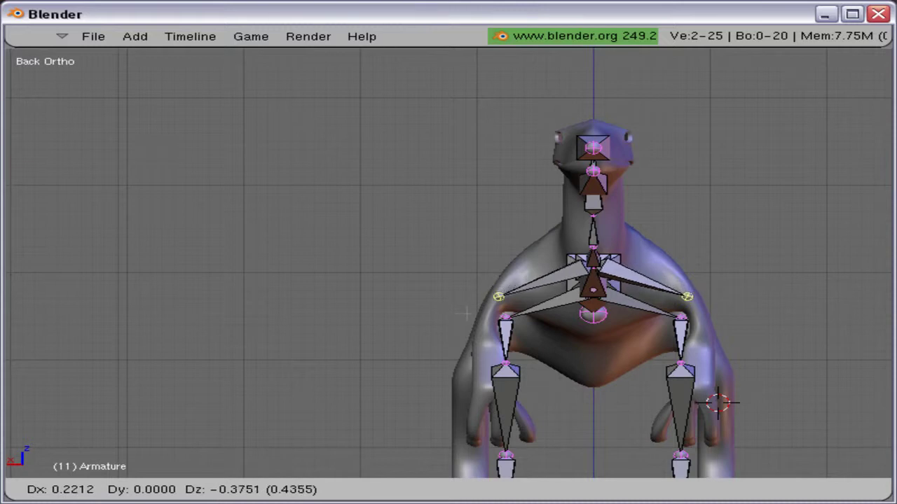
{"action": "left_click", "coordinate": [465, 313]}
Extrude mirrored upper arm bones about 0.55 units down from the shoulders and adjust their tips to the elbows in the side view
{"action": "key", "text": "e"}
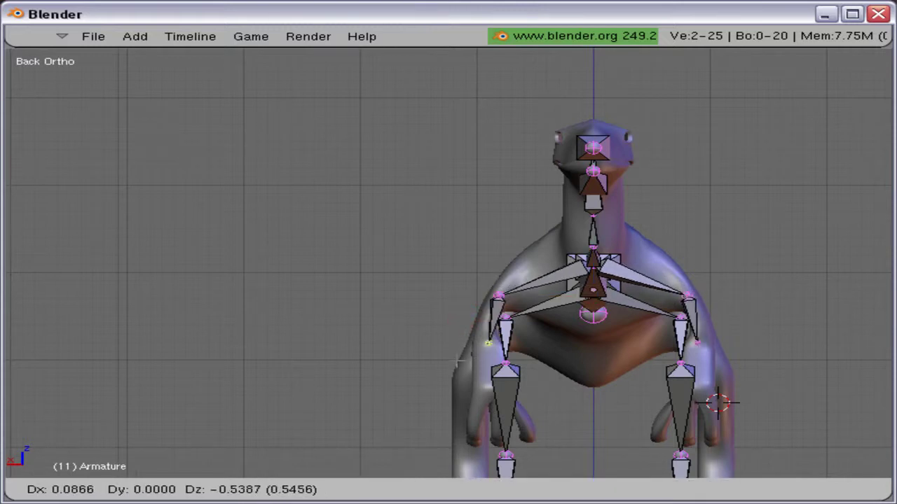
{"action": "left_click", "coordinate": [456, 361]}
{"action": "key", "text": "KP_3"}
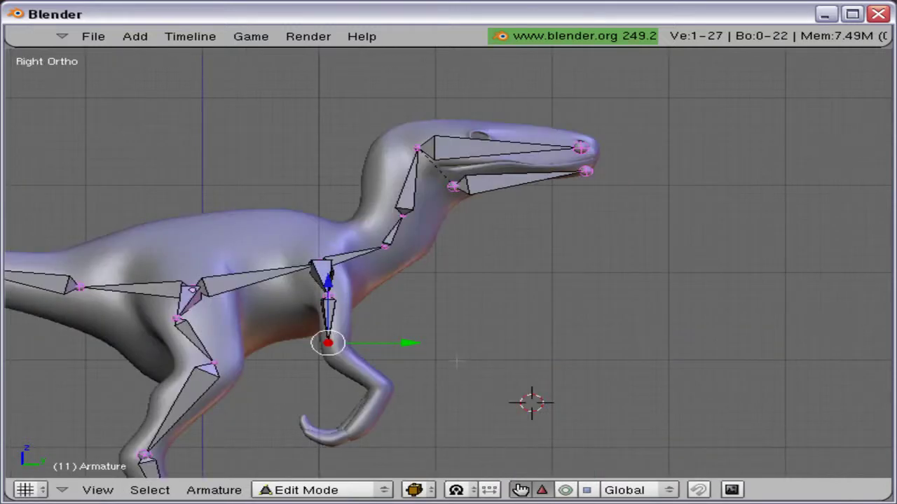
{"action": "key", "text": "g"}
{"action": "left_click", "coordinate": [459, 371]}
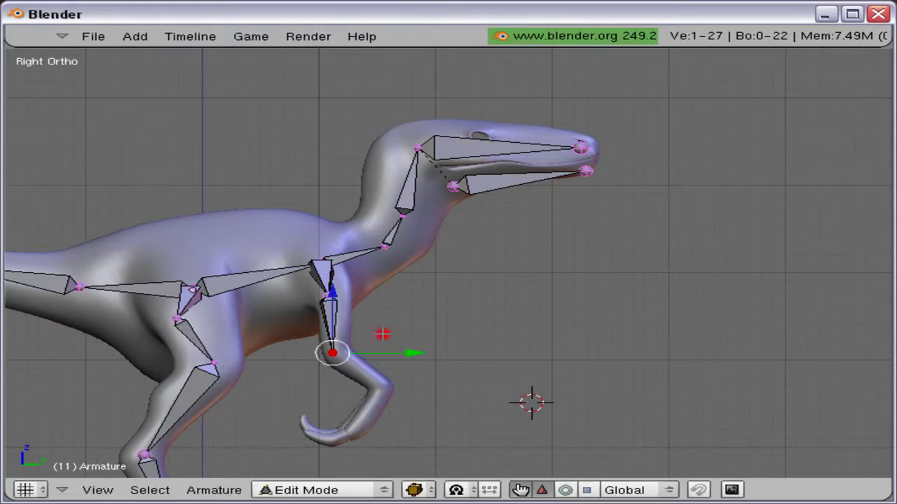
Extrude mirrored forearm bones from the elbows to the wrists, followed by the hand, first finger and claw bones
{"action": "key", "text": "e"}
{"action": "left_click", "coordinate": [428, 368]}
{"action": "key", "text": "e"}
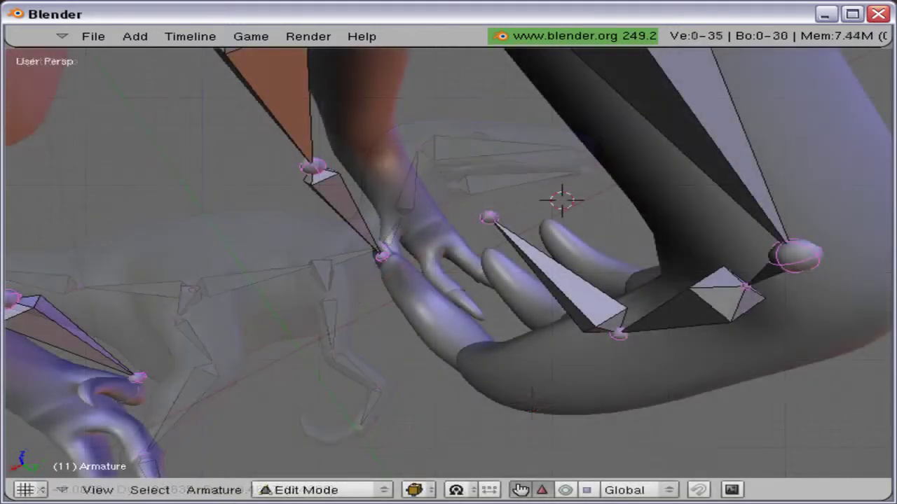
Try to extrude an additional claw bone from the first finger's knuckle joint, adjust its tip, and undo the addition
{"action": "right_click", "coordinate": [622, 342]}
{"action": "middle_click_drag", "start_coordinate": [622, 342], "coordinate": [683, 275]}
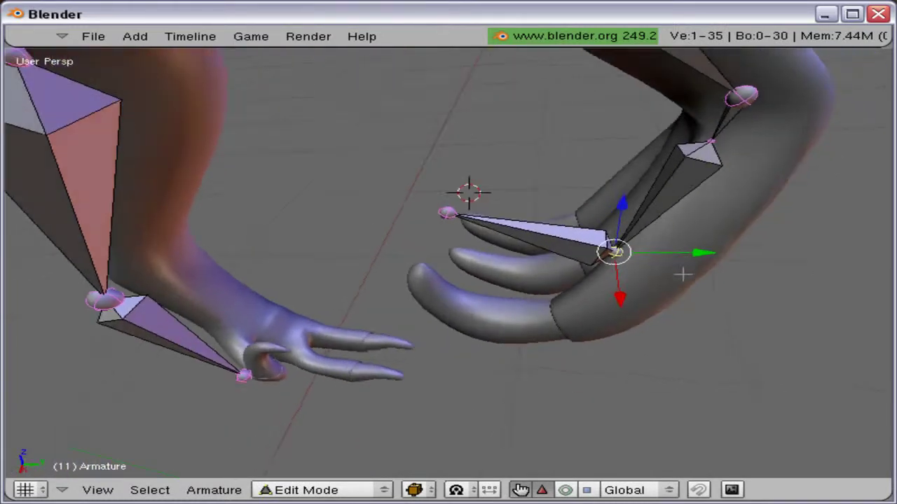
{"action": "key", "text": "KP_3"}
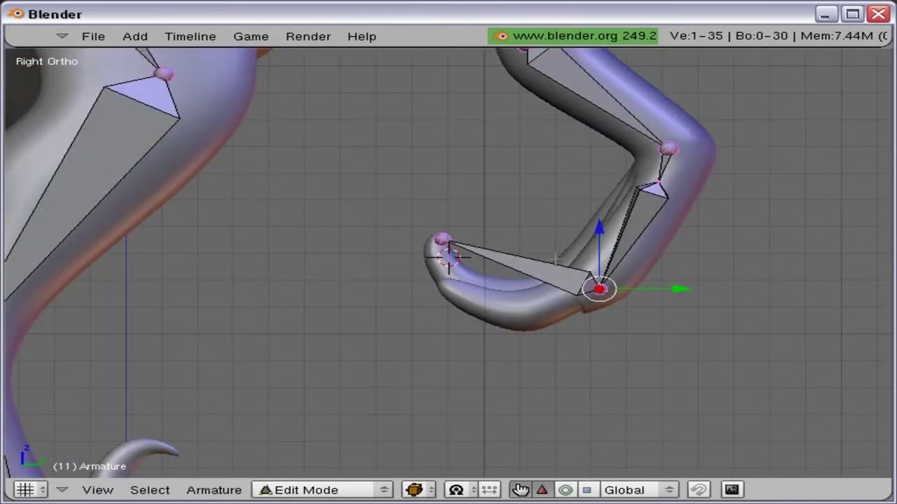
{"action": "key", "text": "e"}
{"action": "left_click", "coordinate": [482, 286]}
{"action": "middle_click_drag", "start_coordinate": [665, 232], "coordinate": [276, 374]}
{"action": "middle_click_drag", "start_coordinate": [486, 335], "coordinate": [376, 248]}
{"action": "left_click_drag", "start_coordinate": [331, 236], "coordinate": [246, 209]}
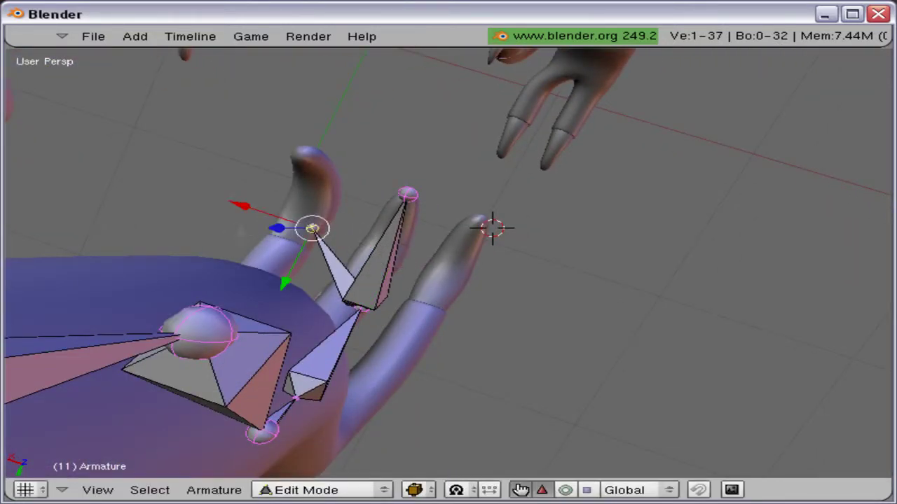
{"action": "middle_click_drag", "start_coordinate": [246, 209], "coordinate": [781, 278]}
{"action": "key", "text": "ctrl+z"}
{"action": "key", "text": "ctrl+z"}
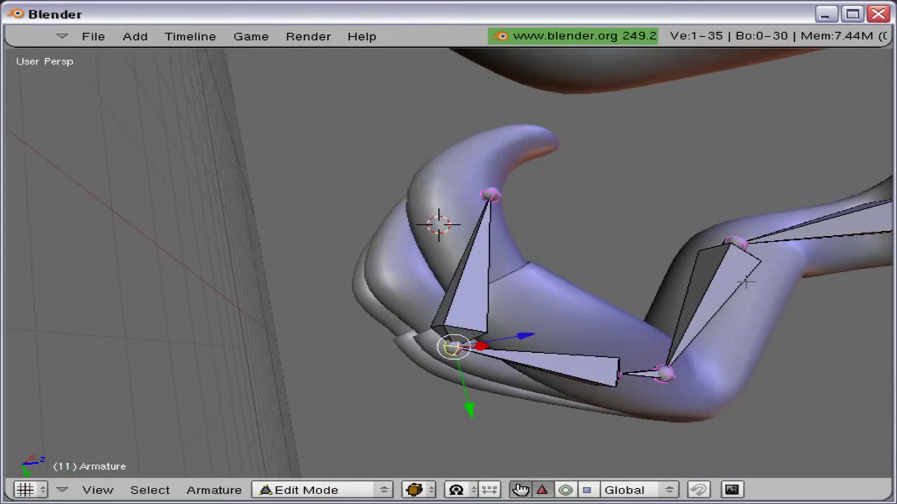
Extrude mirrored bones sideways from the joint below the wrist, followed by a second finger bone
{"action": "middle_click_drag", "start_coordinate": [672, 392], "coordinate": [640, 285]}
{"action": "right_click", "coordinate": [560, 244]}
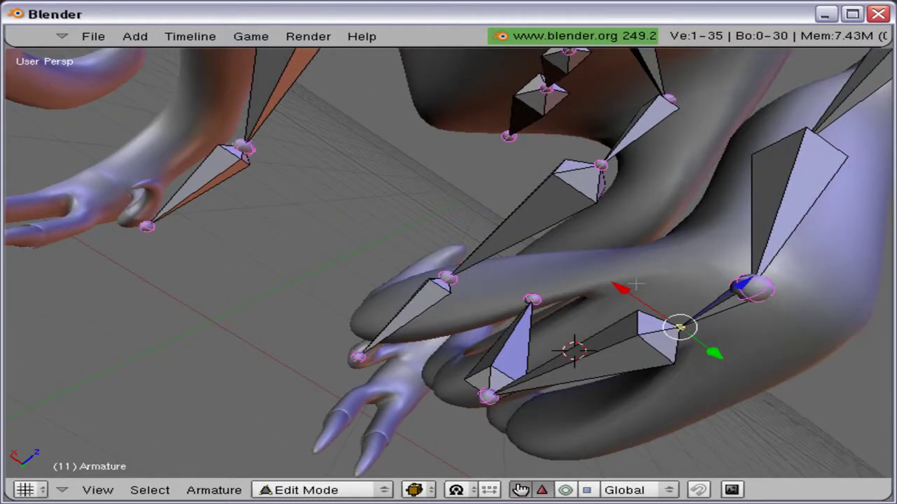
{"action": "key", "text": "g"}
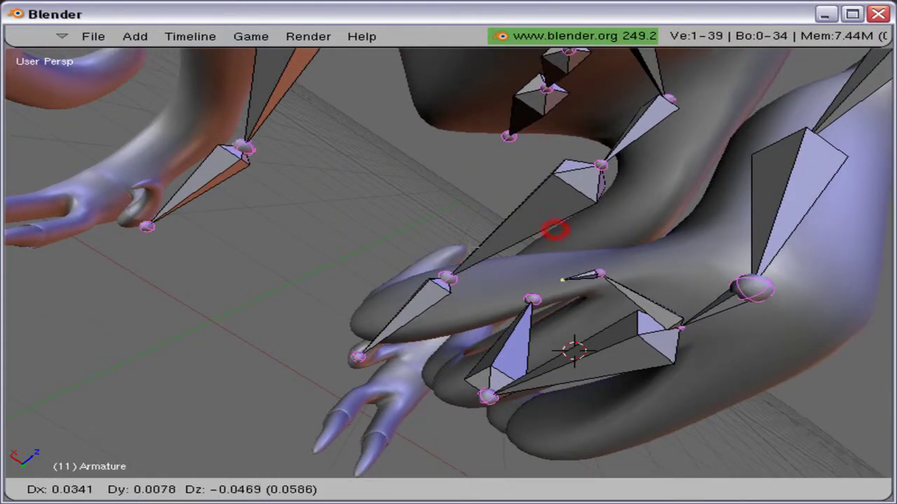
{"action": "left_click", "coordinate": [344, 262]}
{"action": "key", "text": "KP_3"}
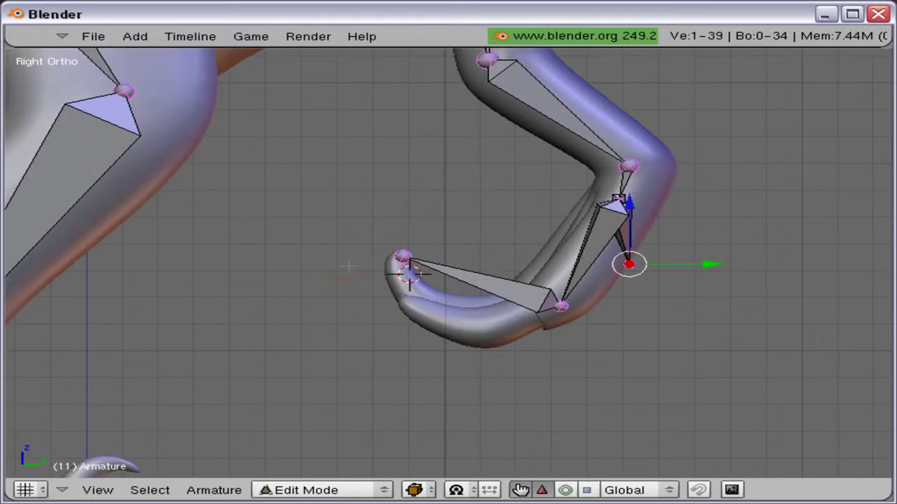
Place the second finger's knuckle joint in the side view and extrude its claw bone, raising the tip about 0.16 units
{"action": "key", "text": "g"}
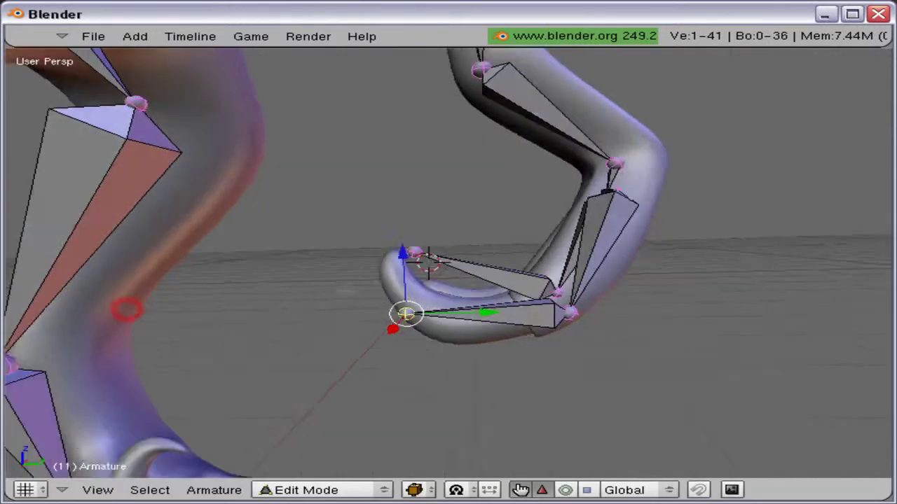
{"action": "middle_click_drag", "start_coordinate": [126, 311], "coordinate": [335, 335]}
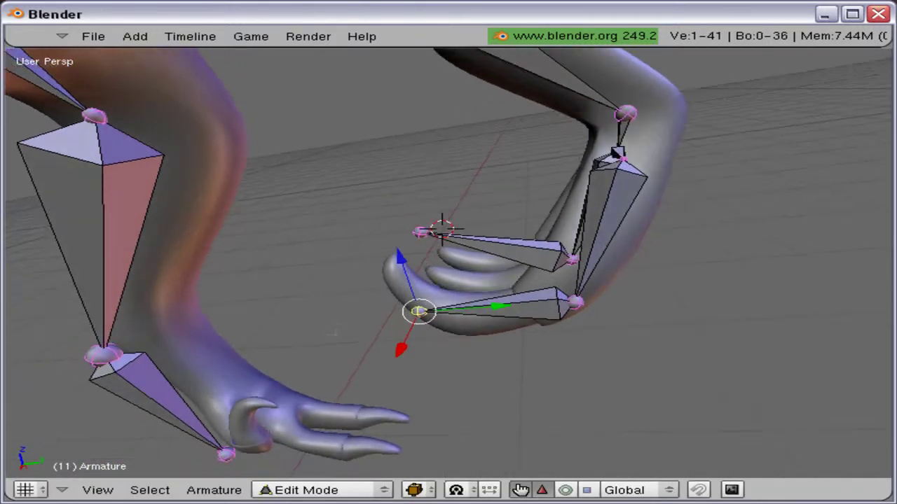
{"action": "key", "text": "KP_3"}
{"action": "key", "text": "g"}
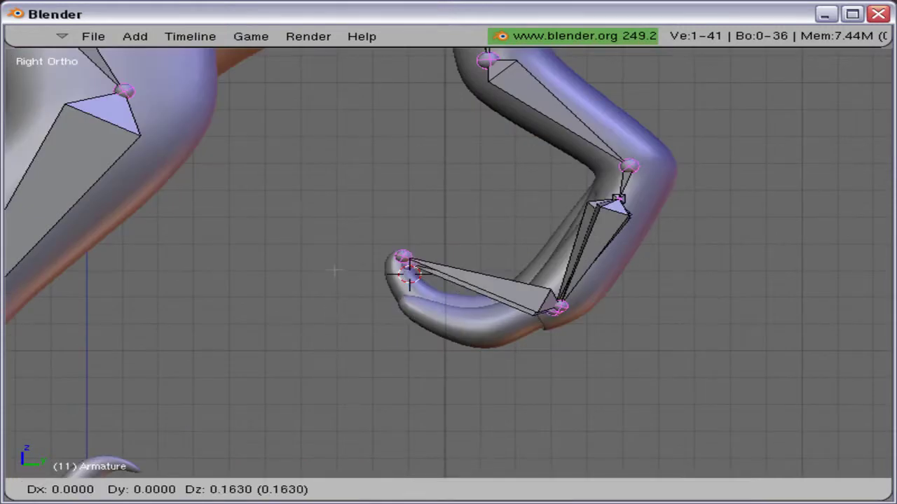
{"action": "left_click", "coordinate": [326, 266]}
Extrude a mirrored bone from the hand joint toward the third finger and move its tip to the finger's base
{"action": "middle_click_drag", "start_coordinate": [326, 266], "coordinate": [352, 249]}
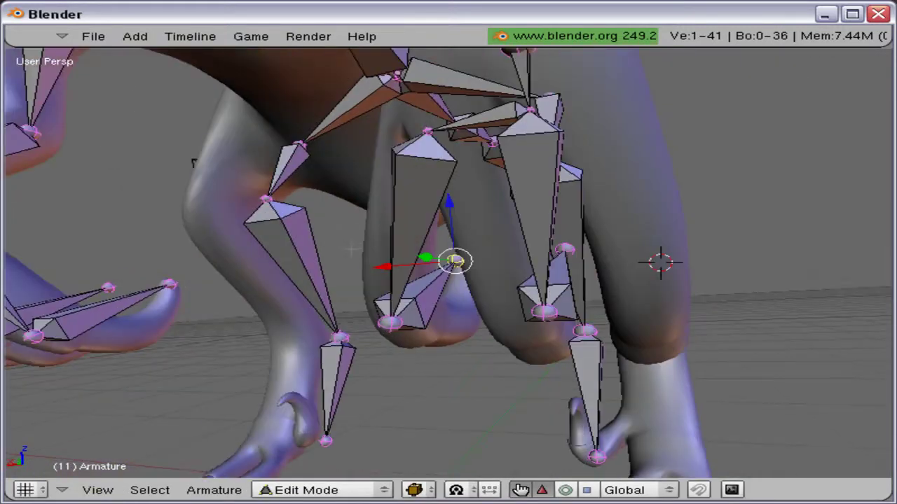
{"action": "middle_click_drag", "start_coordinate": [506, 127], "coordinate": [530, 175]}
{"action": "right_click", "coordinate": [530, 200]}
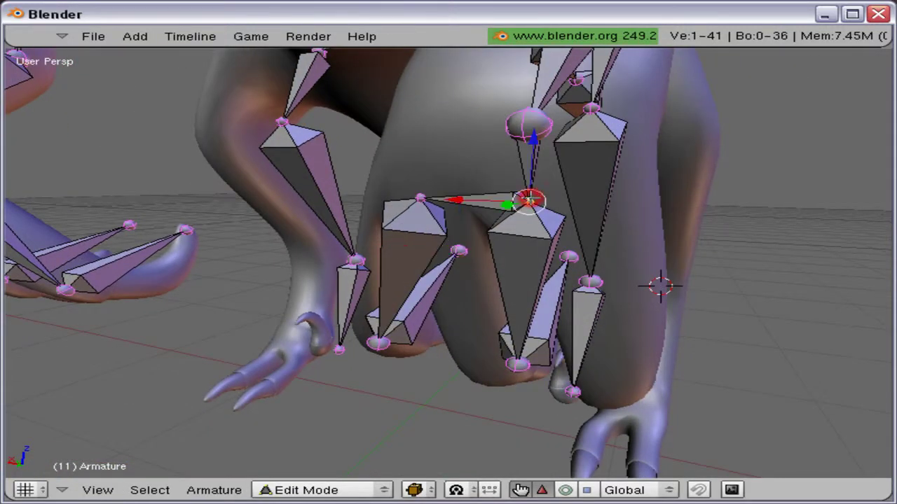
{"action": "key", "text": "e"}
{"action": "left_click", "coordinate": [642, 231]}
{"action": "middle_click_drag", "start_coordinate": [643, 231], "coordinate": [554, 84]}
{"action": "key", "text": "g"}
{"action": "left_click", "coordinate": [519, 82]}
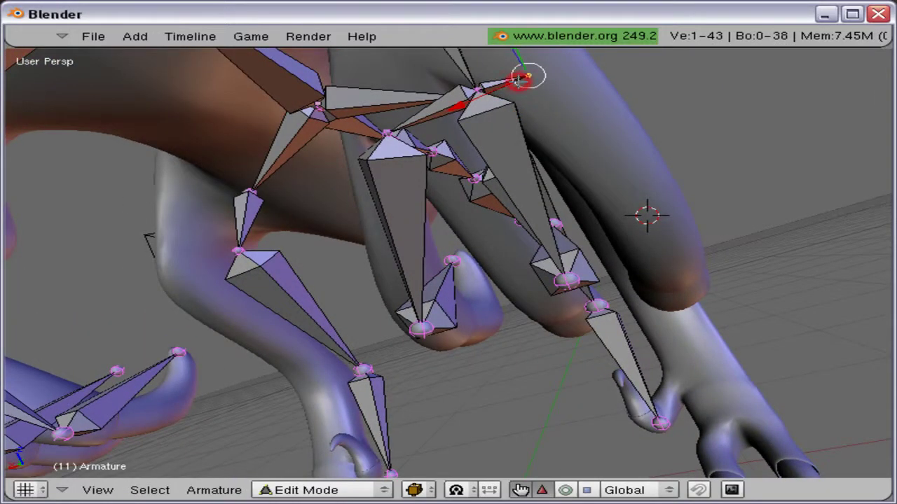
Extrude the third finger bone down to the knuckle and a claw bone about 0.42 units long in the left side view
{"action": "key", "text": "ctrl+KP_3"}
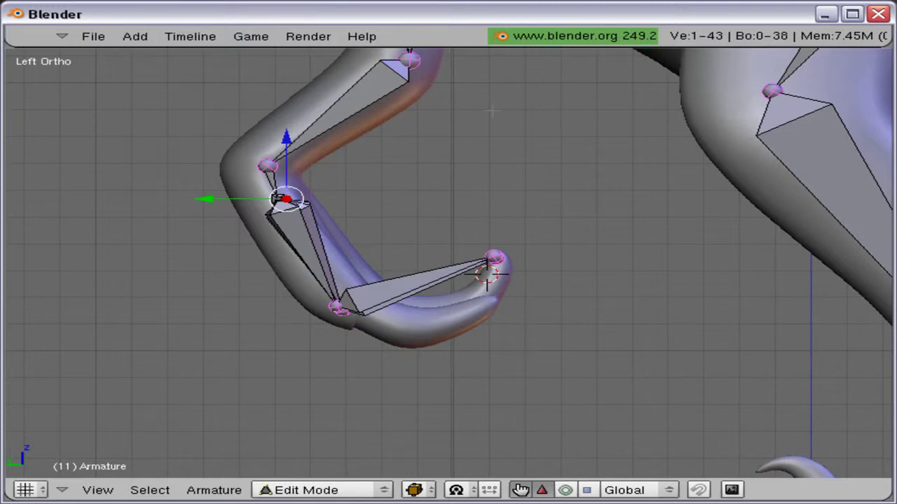
{"action": "key", "text": "e"}
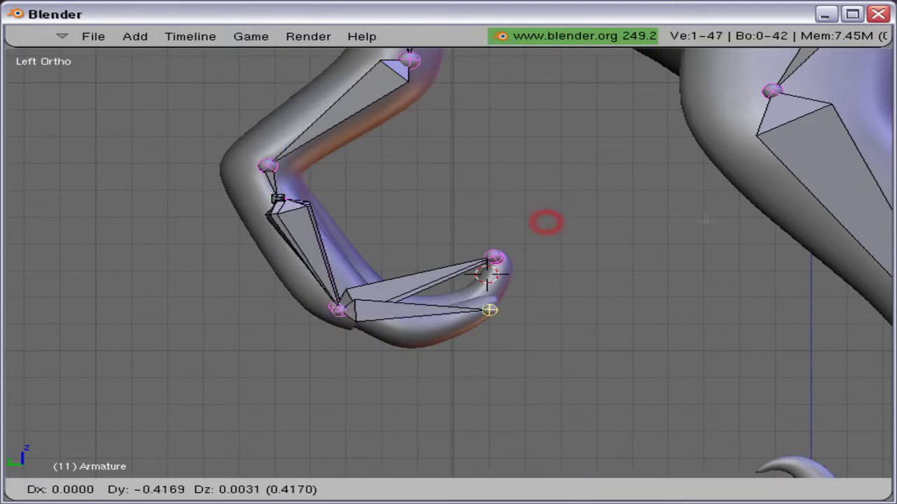
{"action": "left_click", "coordinate": [699, 211]}
{"action": "middle_click_drag", "start_coordinate": [699, 212], "coordinate": [509, 307]}
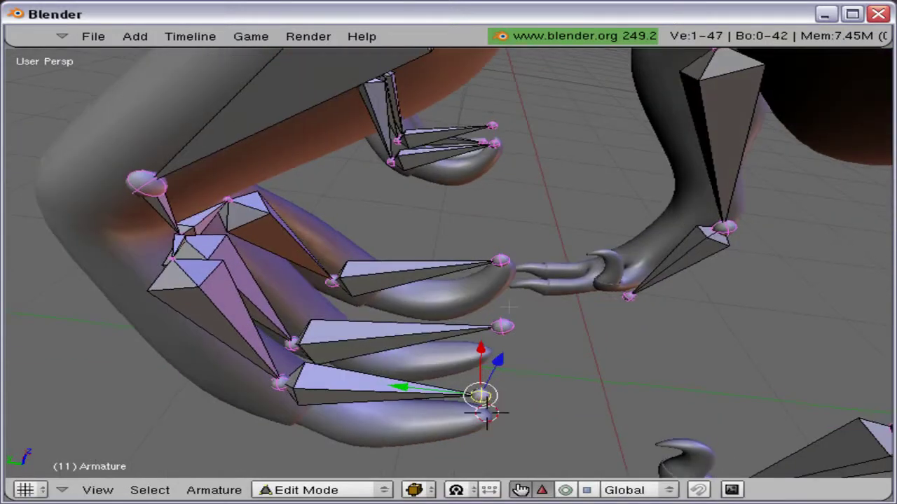
{"action": "key", "text": "a"}
Reposition the selected claw bone tip to align with its claw on the hand mesh
{"action": "middle_click_drag", "start_coordinate": [356, 246], "coordinate": [521, 197]}
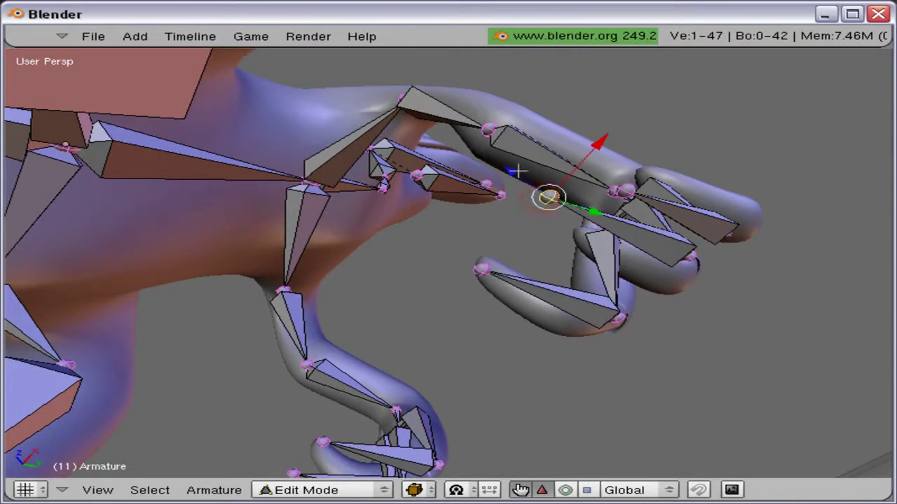
{"action": "left_click_drag", "start_coordinate": [518, 171], "coordinate": [557, 200]}
{"action": "middle_click_drag", "start_coordinate": [470, 356], "coordinate": [371, 449]}
{"action": "key", "text": "a"}
Move the mirrored ankle joints sideways into the centre of the leg mesh
{"action": "middle_click_drag", "start_coordinate": [250, 298], "coordinate": [530, 272], "text": "shift"}
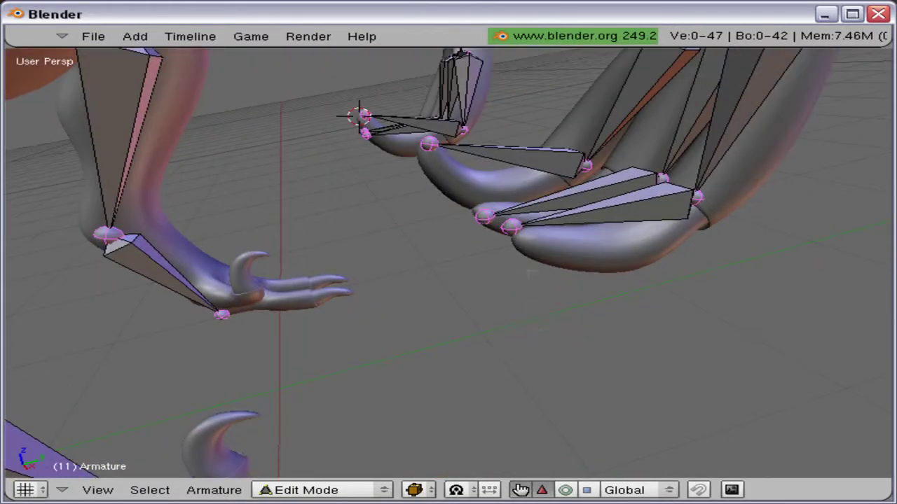
{"action": "middle_click_drag", "start_coordinate": [329, 235], "coordinate": [318, 237]}
{"action": "middle_click_drag", "start_coordinate": [390, 352], "coordinate": [305, 273]}
{"action": "right_click", "coordinate": [369, 171]}
{"action": "right_click", "coordinate": [374, 184]}
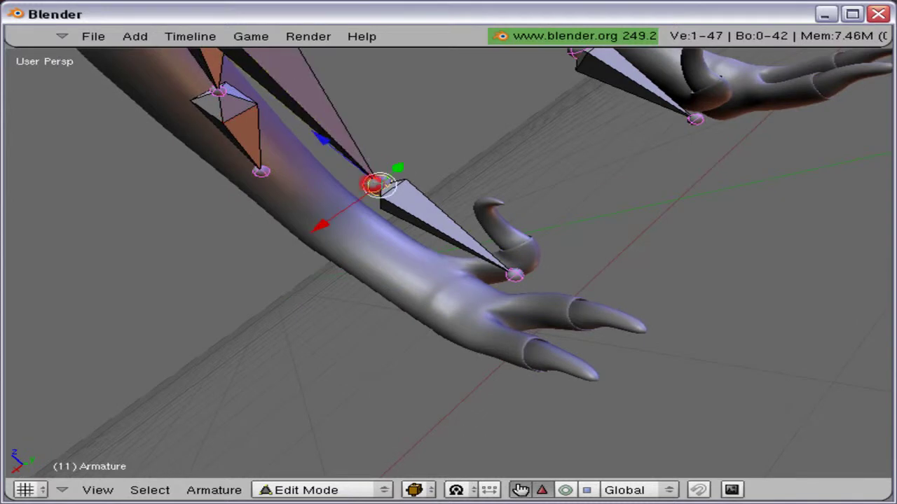
{"action": "key", "text": "g"}
{"action": "left_click", "coordinate": [256, 267]}
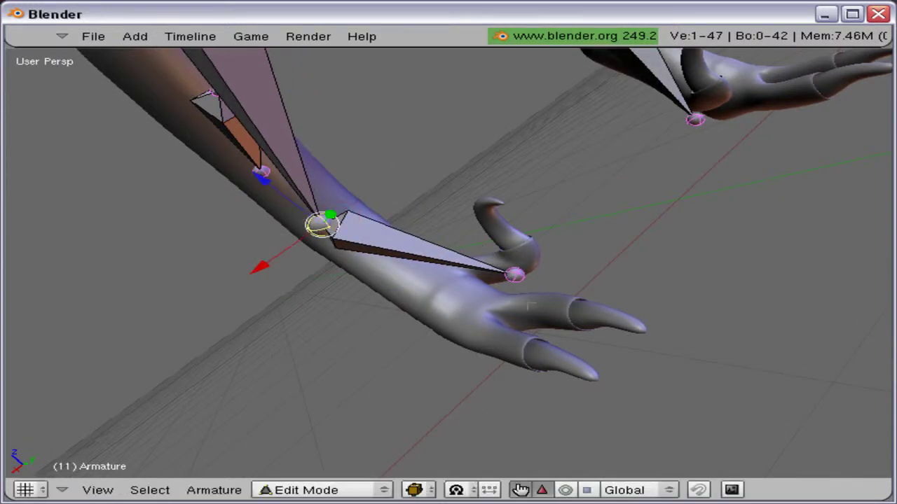
Move the foot bone tips about 0.41 units outward along X and shift them up and back in the side view
{"action": "right_click", "coordinate": [497, 274], "text": "shift"}
{"action": "left_click", "coordinate": [496, 273]}
{"action": "right_click", "coordinate": [513, 275]}
{"action": "key", "text": "g"}
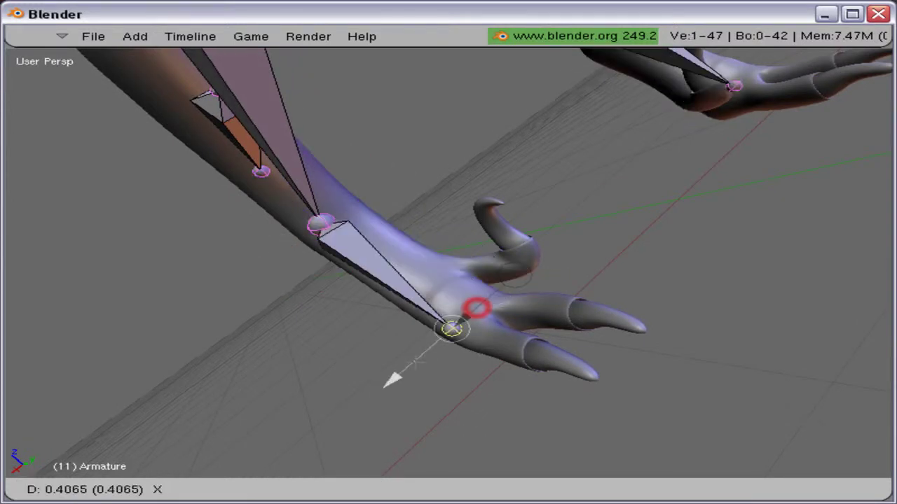
{"action": "left_click", "coordinate": [422, 327]}
{"action": "key", "text": "KP_3"}
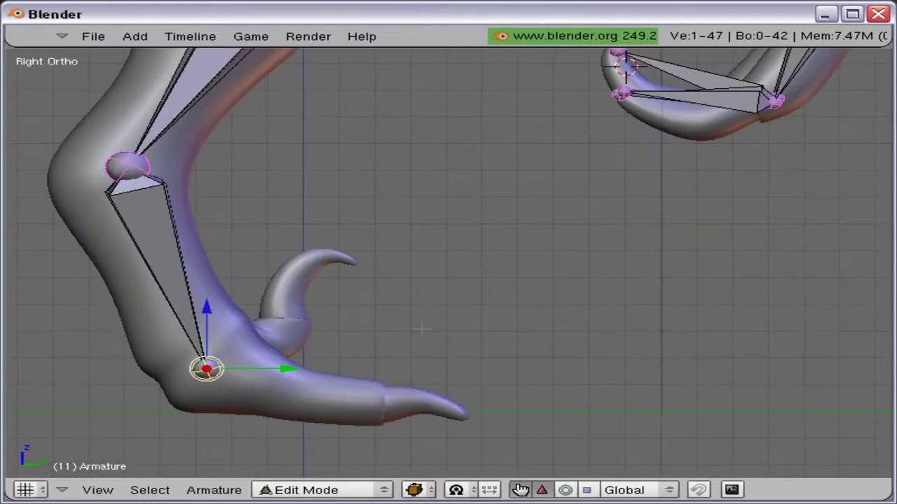
{"action": "key", "text": "g"}
{"action": "left_click", "coordinate": [396, 276]}
Move the mirrored knee joints outward to centre them inside the leg mesh
{"action": "scroll", "coordinate": [413, 326], "scroll_direction": "up", "scroll_amount": 8, "text": "shift"}
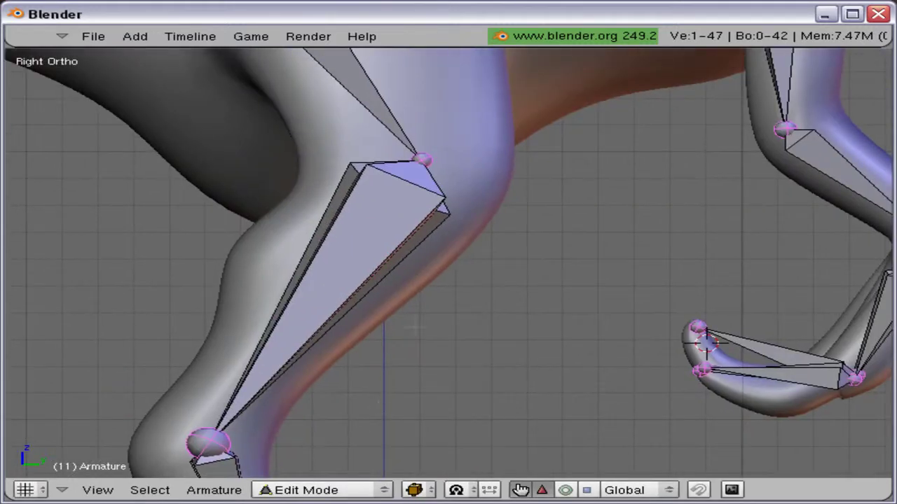
{"action": "right_click", "coordinate": [441, 166]}
{"action": "middle_click_drag", "start_coordinate": [441, 166], "coordinate": [126, 239]}
{"action": "middle_click_drag", "start_coordinate": [480, 227], "coordinate": [440, 228]}
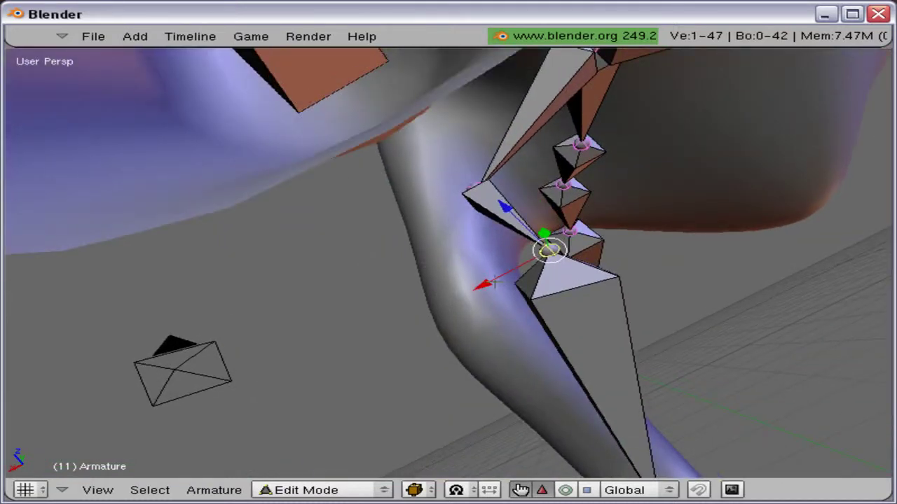
{"action": "key", "text": "g"}
{"action": "left_click", "coordinate": [413, 323]}
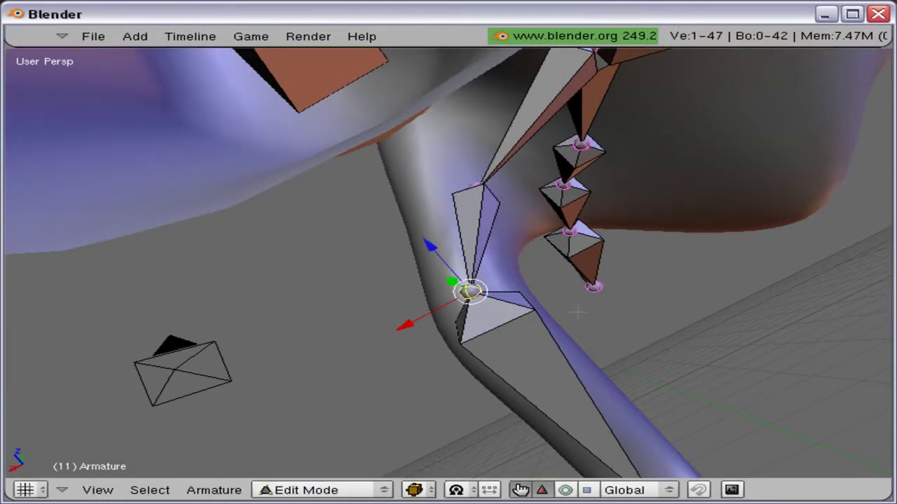
Move the foot bone tips about 0.08 units forward and 0.19 down into the foot in the side view
{"action": "middle_click_drag", "start_coordinate": [551, 324], "coordinate": [520, 201], "text": "shift"}
{"action": "middle_click_drag", "start_coordinate": [536, 265], "coordinate": [564, 133], "text": "shift"}
{"action": "middle_click_drag", "start_coordinate": [438, 239], "coordinate": [295, 172], "text": "shift"}
{"action": "middle_click_drag", "start_coordinate": [446, 276], "coordinate": [448, 210]}
{"action": "key", "text": "KP_3"}
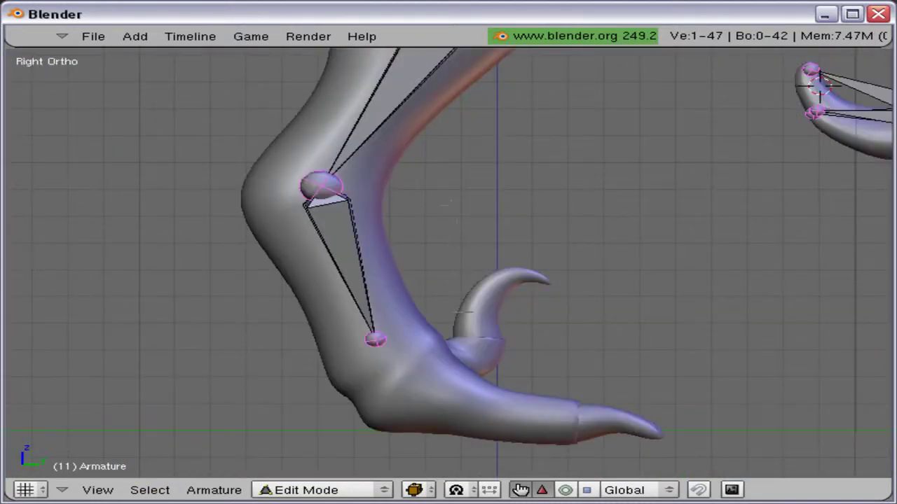
{"action": "middle_click_drag", "start_coordinate": [464, 312], "coordinate": [463, 237], "text": "shift"}
{"action": "middle_click_drag", "start_coordinate": [444, 297], "coordinate": [428, 292], "text": "ctrl"}
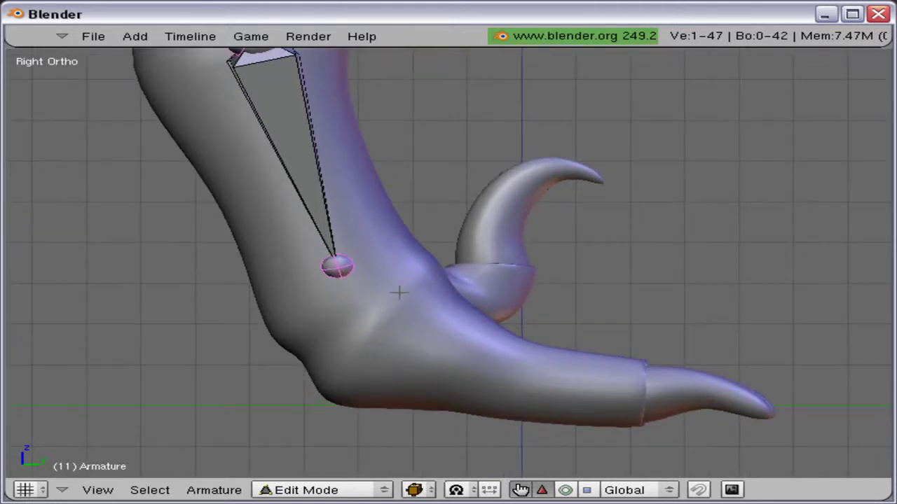
{"action": "key", "text": "Tab"}
{"action": "scroll", "coordinate": [399, 294], "scroll_direction": "up", "scroll_amount": 1}
{"action": "key", "text": "Tab"}
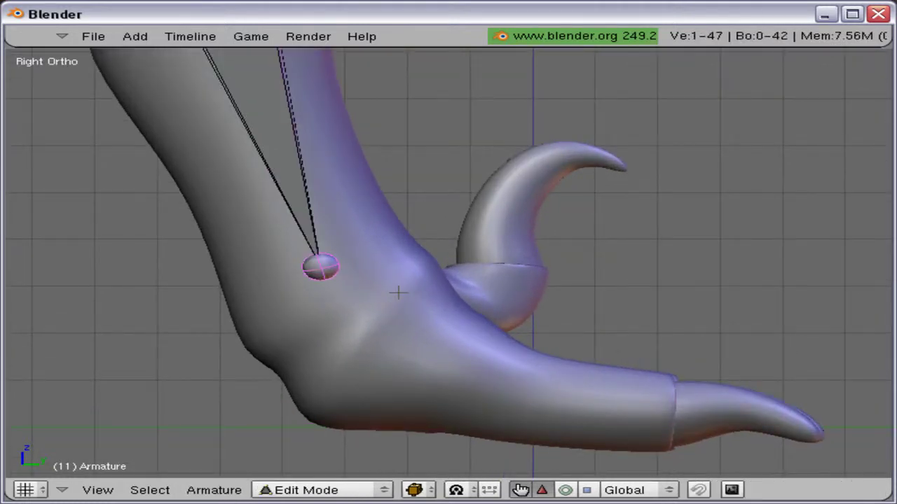
{"action": "right_click", "coordinate": [322, 268]}
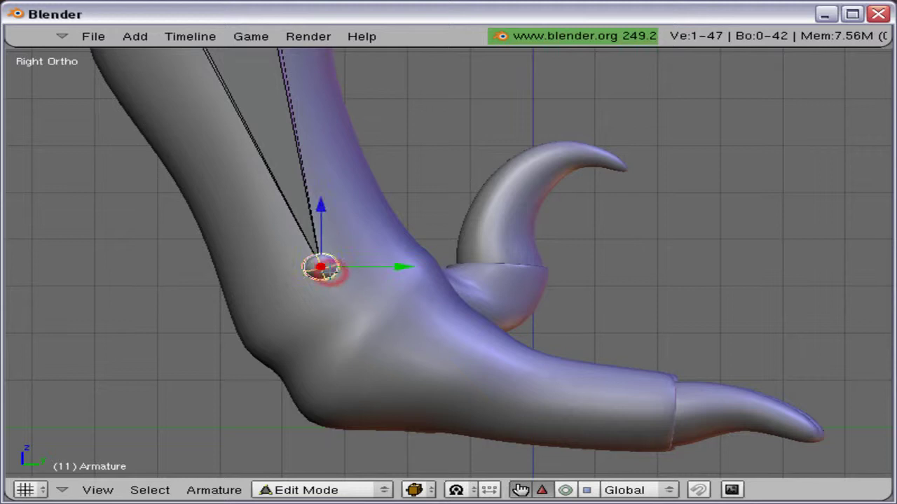
{"action": "key", "text": "g"}
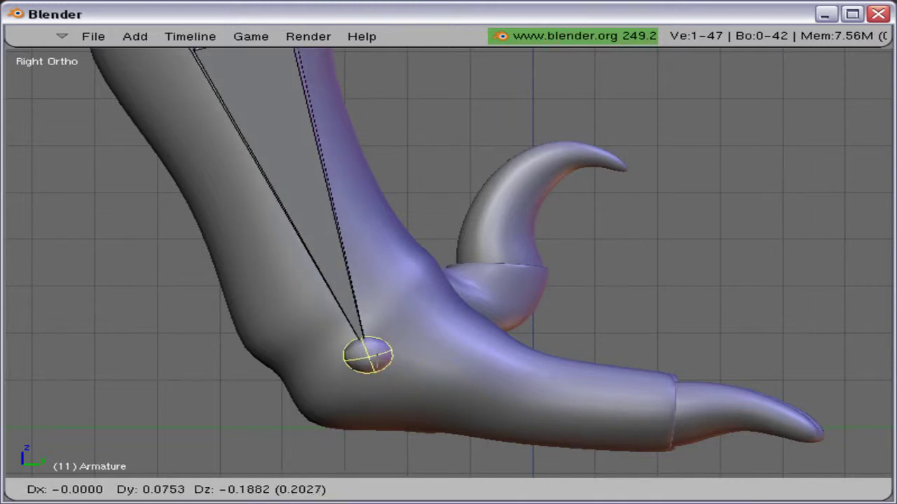
{"action": "left_click", "coordinate": [410, 365]}
{"action": "scroll", "coordinate": [410, 365], "scroll_direction": "down", "scroll_amount": 1}
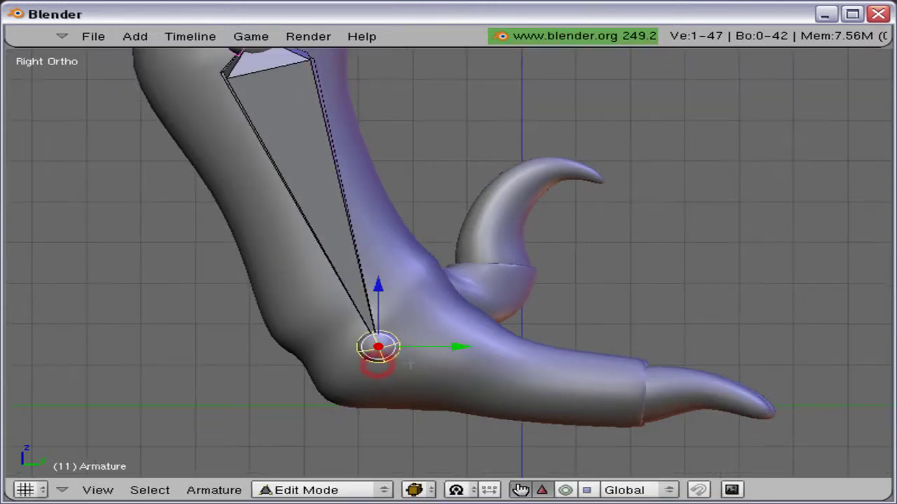
Extrude a mirrored bone down from the foot joint and move its tip toward the end of the toe
{"action": "middle_click_drag", "start_coordinate": [519, 343], "coordinate": [316, 262]}
{"action": "key", "text": "g"}
{"action": "key", "text": "z"}
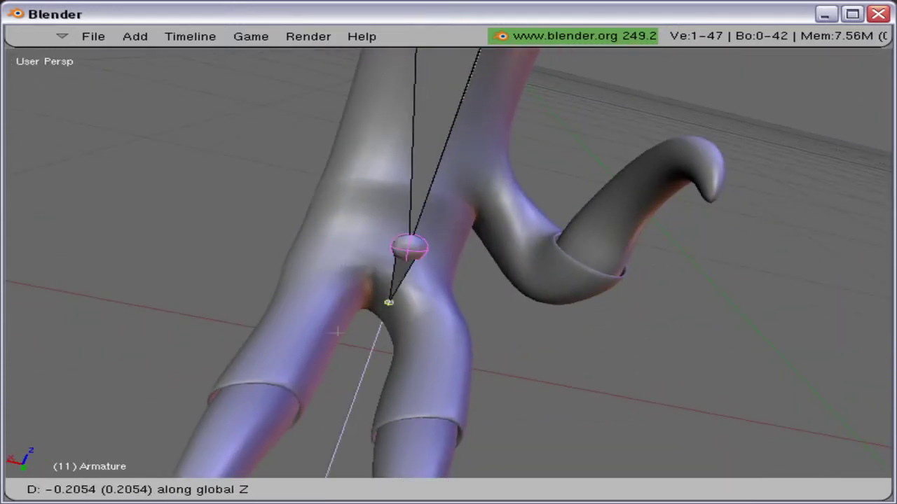
{"action": "left_click", "coordinate": [311, 477]}
{"action": "key", "text": "g"}
{"action": "left_click", "coordinate": [419, 450]}
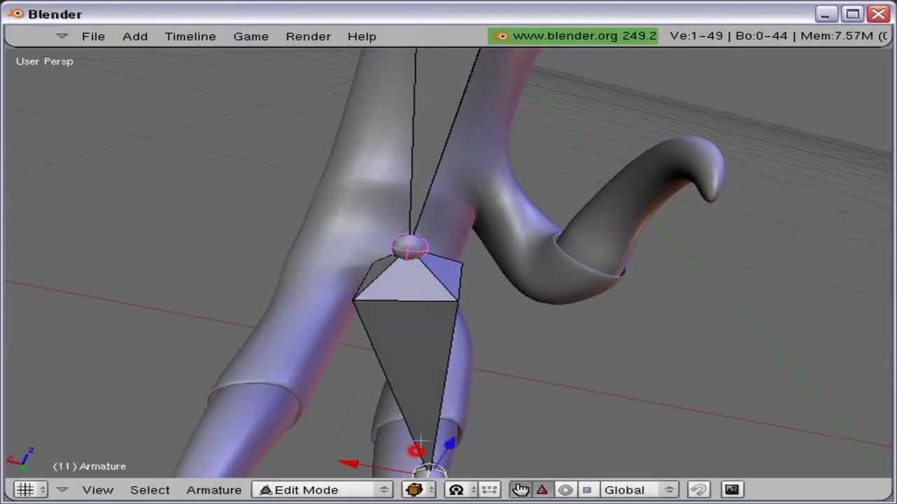
Reposition the foot joint at the base of the new toe bone to align it with the toe
{"action": "middle_click_drag", "start_coordinate": [425, 354], "coordinate": [427, 252], "text": "shift"}
{"action": "right_click", "coordinate": [427, 173]}
{"action": "key", "text": "g"}
{"action": "left_click", "coordinate": [445, 173]}
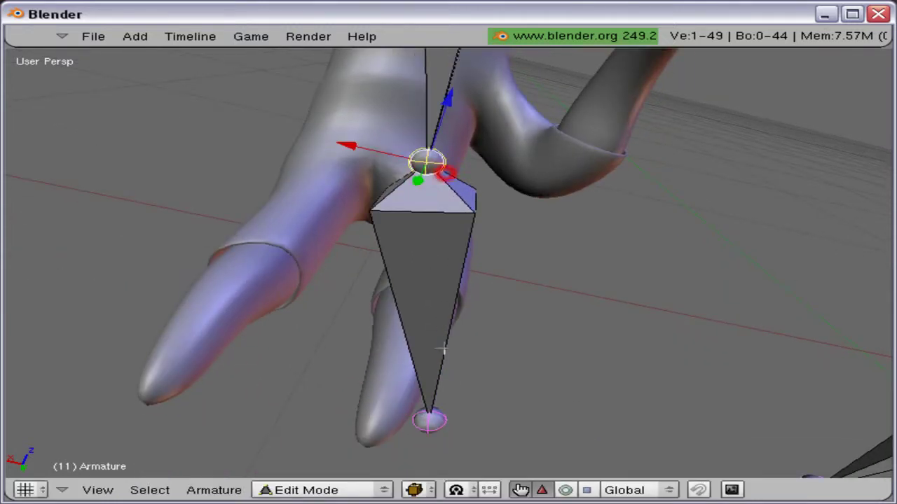
Move the toe bone's tip into the end of the toe, raising it about 0.99 units and shifting it 0.55 forward in side view
{"action": "right_click", "coordinate": [429, 420]}
{"action": "key", "text": "g"}
{"action": "left_click", "coordinate": [367, 429]}
{"action": "key", "text": "KP_3"}
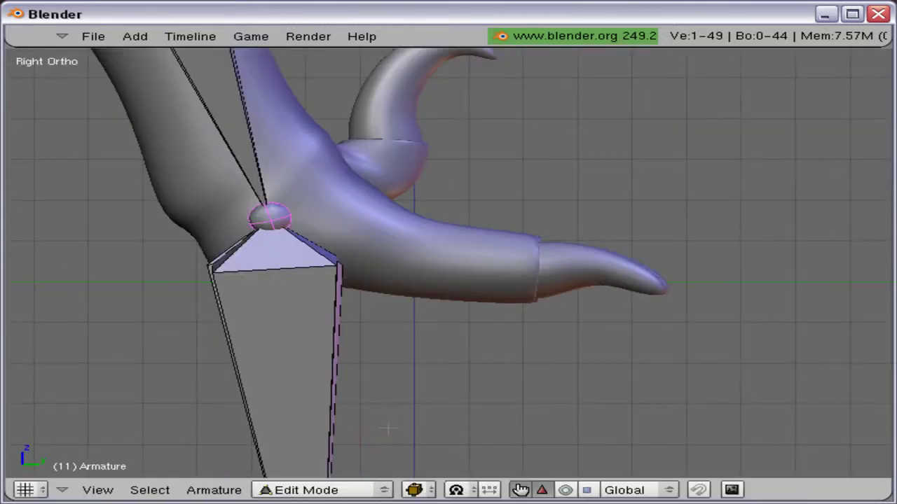
{"action": "scroll", "coordinate": [388, 429], "scroll_direction": "down", "scroll_amount": 2}
{"action": "key", "text": "g"}
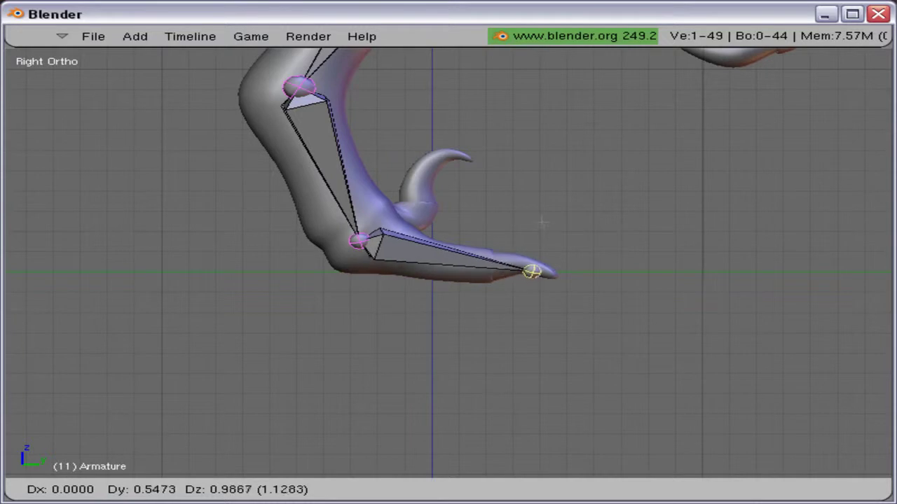
{"action": "left_click", "coordinate": [527, 269]}
Move the foot joint about 0.10 units, mostly sideways, to centre it inside the foot mesh
{"action": "middle_click_drag", "start_coordinate": [566, 121], "coordinate": [346, 366]}
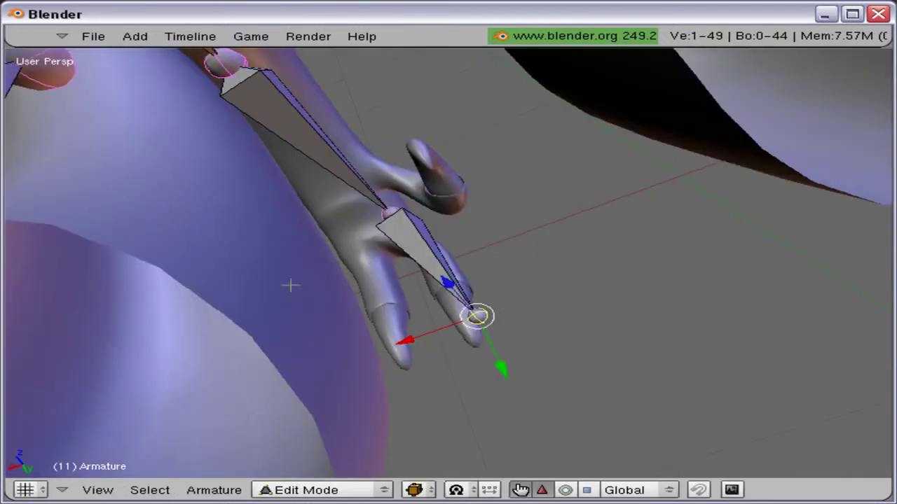
{"action": "right_click", "coordinate": [389, 210]}
{"action": "key", "text": "g"}
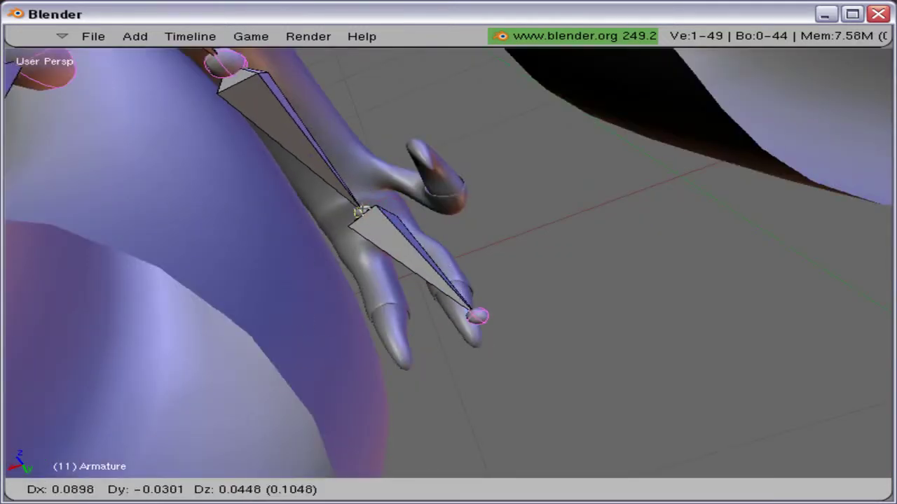
{"action": "left_click", "coordinate": [363, 211]}
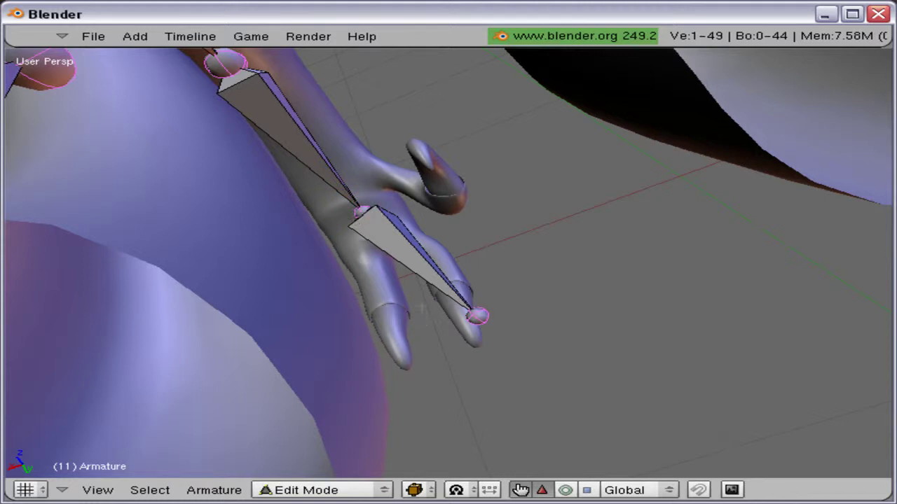
{"action": "middle_click_drag", "start_coordinate": [359, 225], "coordinate": [515, 166]}
{"action": "key", "text": "ctrl+z"}
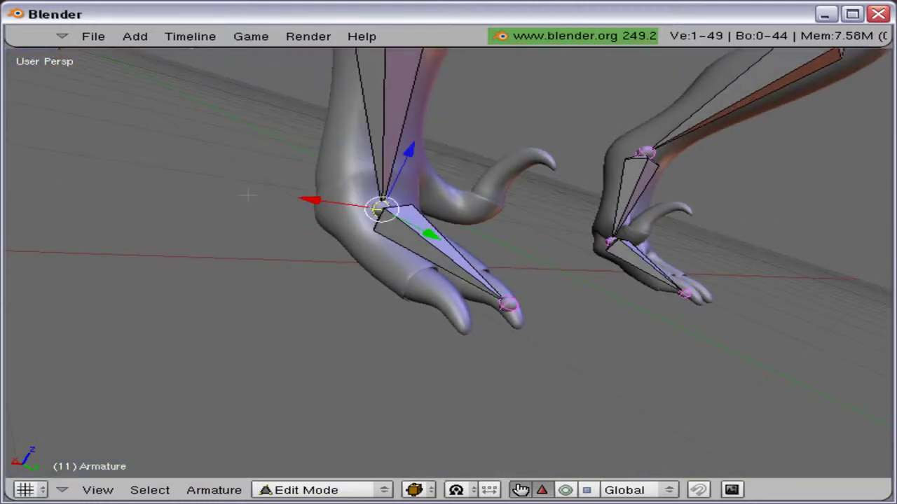
Extrude a short bone from the foot joint to the base of the second toe, and another from there to the toe's tip
{"action": "key", "text": "KP_3"}
{"action": "middle_click_drag", "start_coordinate": [384, 295], "coordinate": [338, 343]}
{"action": "scroll", "coordinate": [248, 322], "scroll_direction": "up", "scroll_amount": 2}
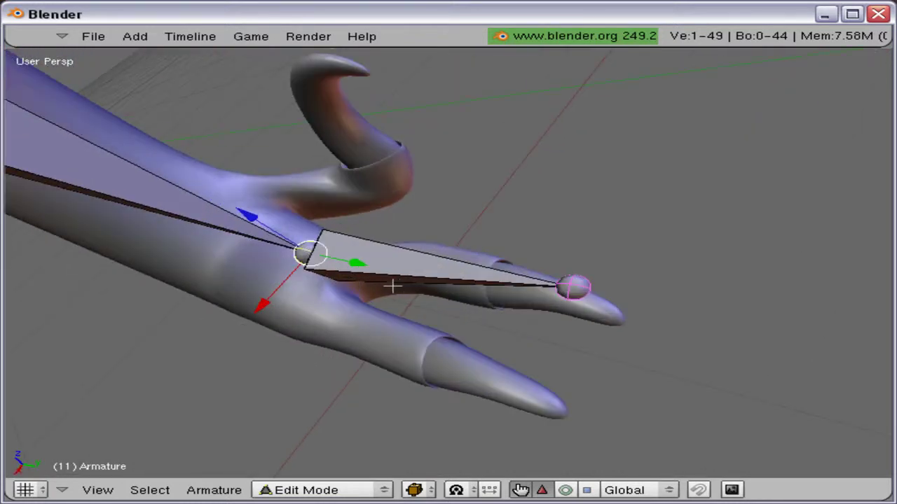
{"action": "key", "text": "e"}
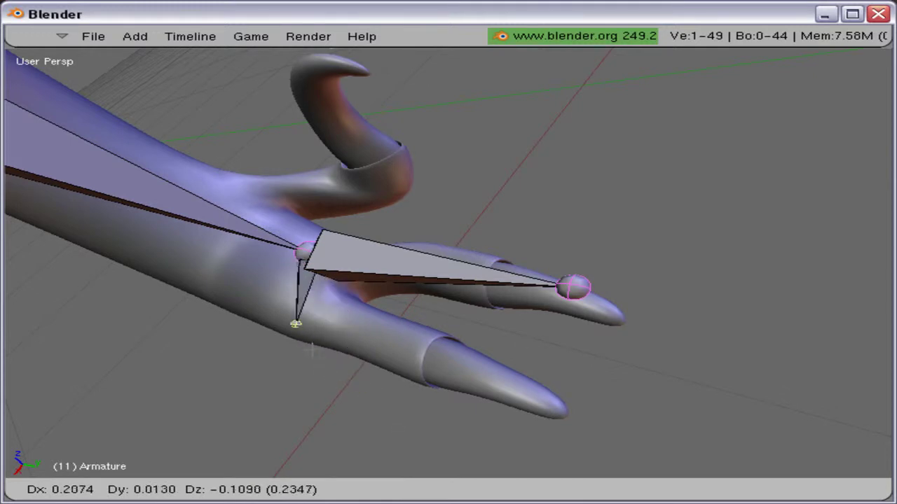
{"action": "left_click", "coordinate": [312, 335]}
{"action": "key", "text": "e"}
{"action": "left_click", "coordinate": [571, 435]}
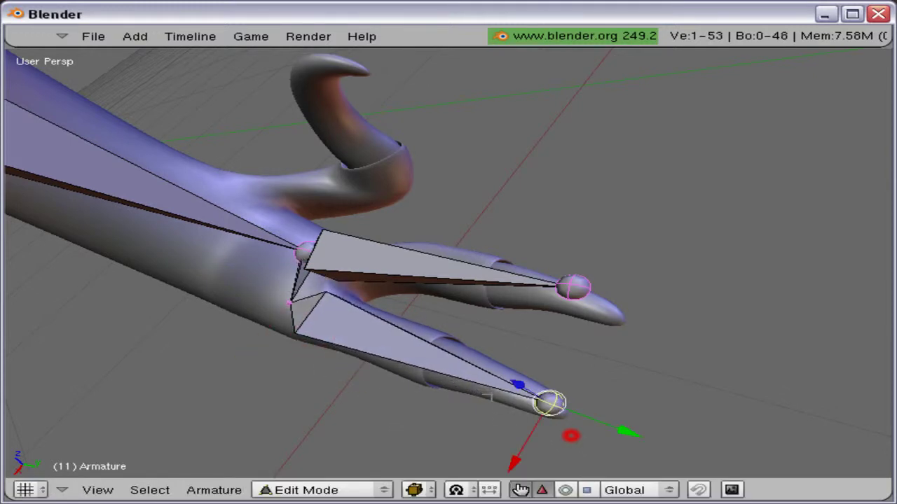
Move the foot joint back from the toe bases, up toward the ankle inside the foot
{"action": "right_click", "coordinate": [306, 250]}
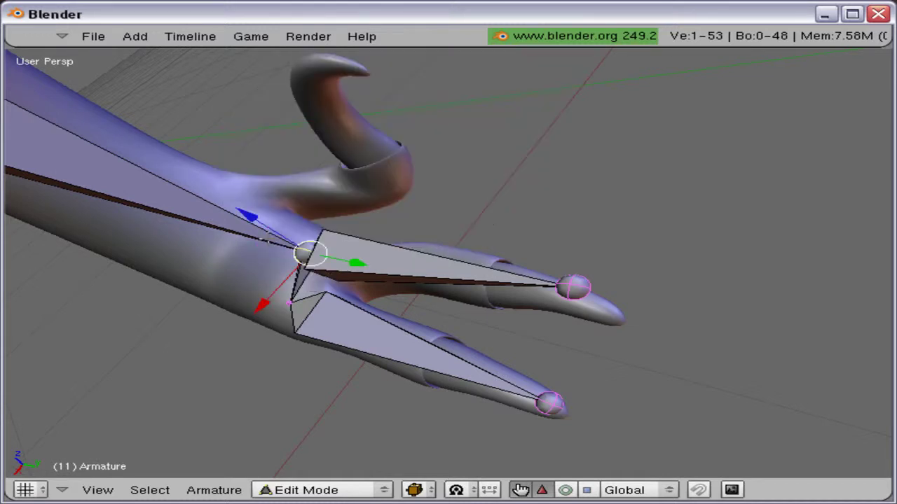
{"action": "key", "text": "g"}
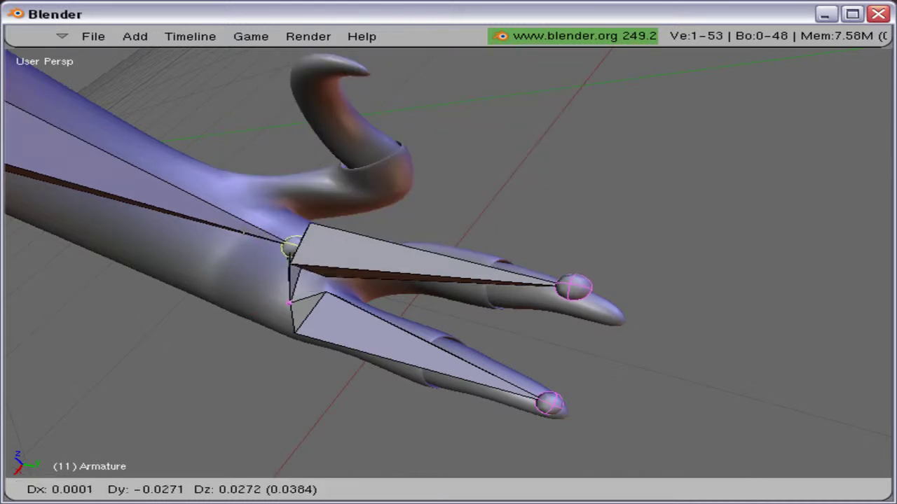
{"action": "left_click", "coordinate": [208, 223]}
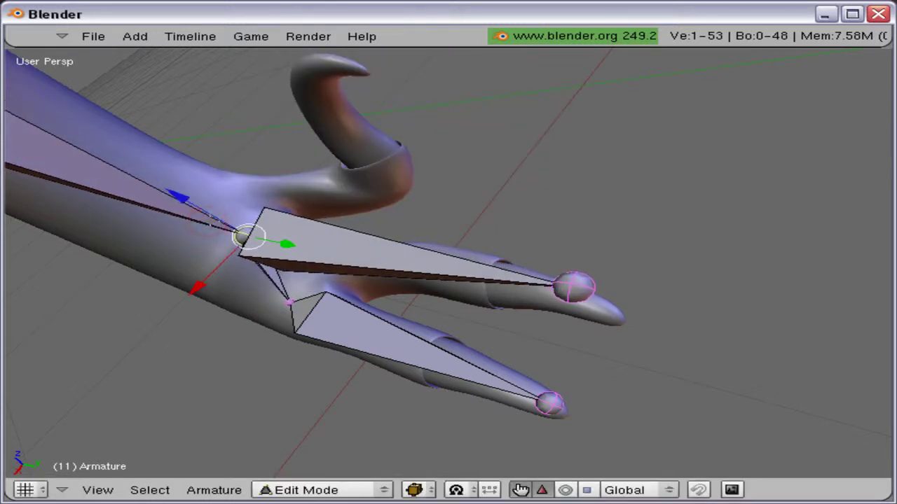
Extrude a short bone from the foot joint toward the claw side, and a further bone forward to the raised claw's base
{"action": "key", "text": "e"}
{"action": "left_click", "coordinate": [239, 184]}
{"action": "key", "text": "KP_3"}
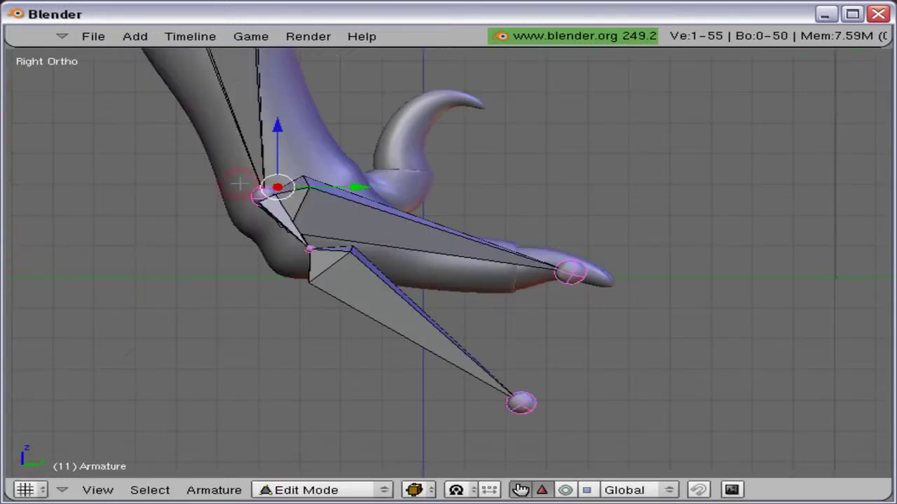
{"action": "key", "text": "z"}
{"action": "key", "text": "g"}
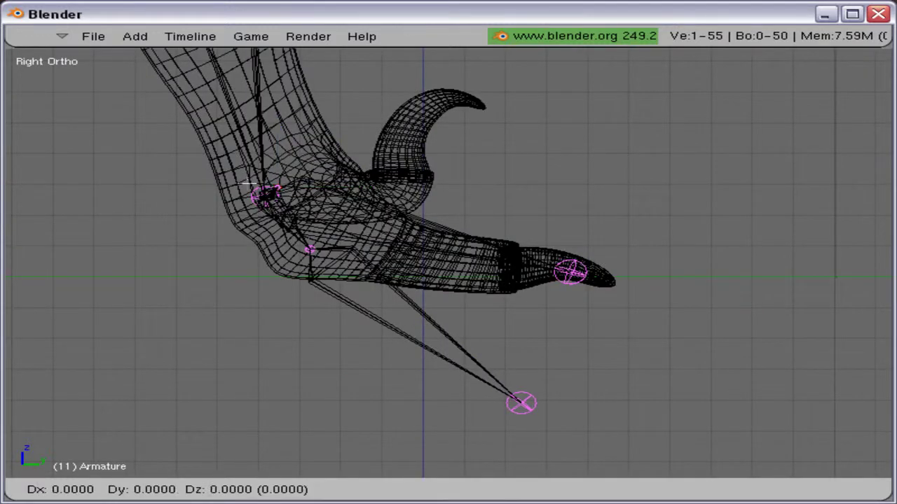
{"action": "left_click", "coordinate": [332, 200]}
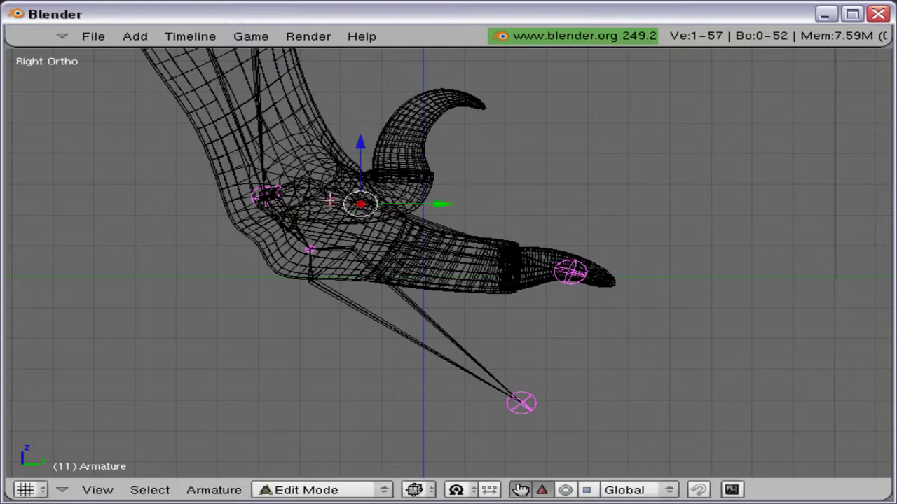
Extrude a bone from the claw's base and position its end at the tip of the raised claw in side view
{"action": "key", "text": "e"}
{"action": "left_click", "coordinate": [456, 84]}
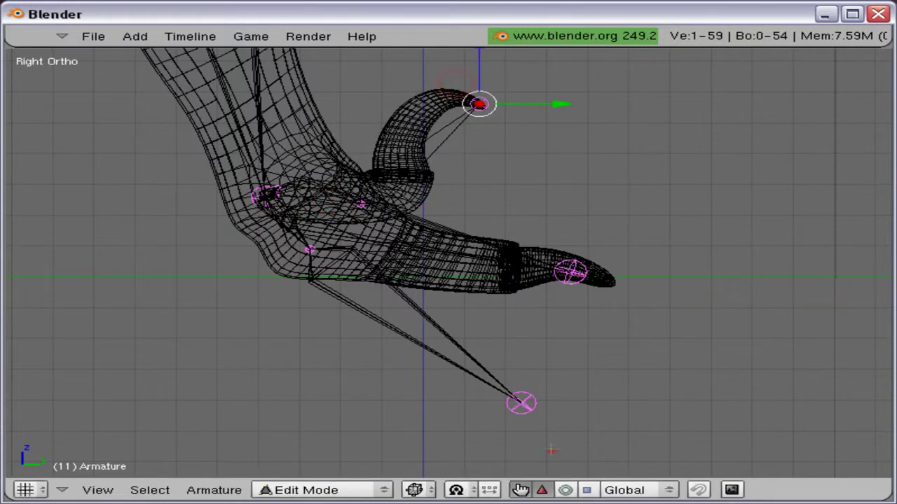
{"action": "key", "text": "g"}
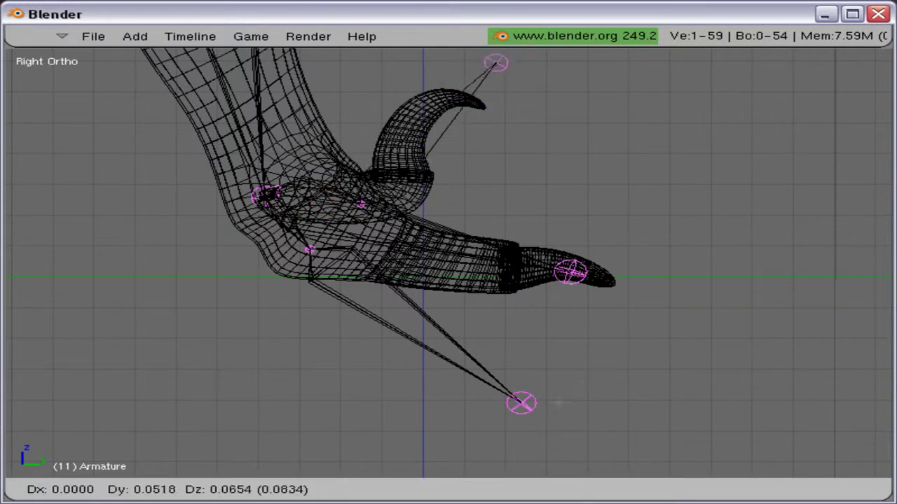
{"action": "left_click", "coordinate": [554, 424]}
Move the second toe bone's tip up into the end of the toe in side view
{"action": "right_click", "coordinate": [540, 417]}
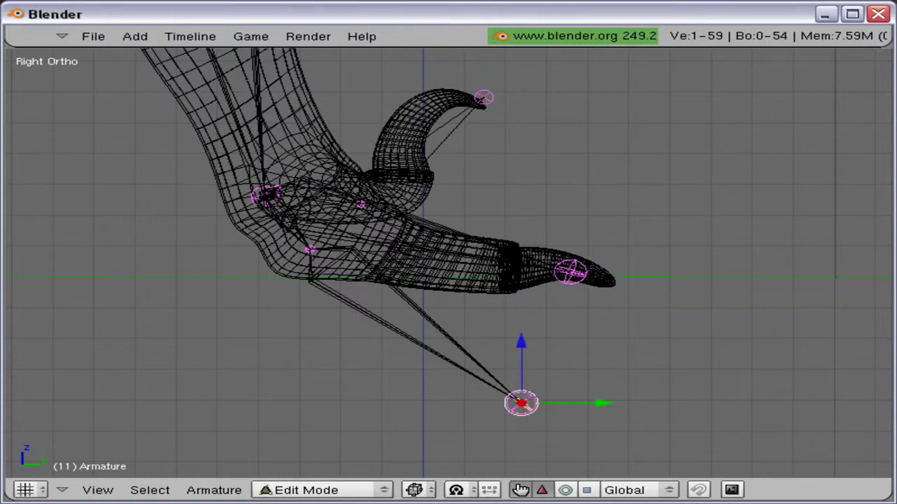
{"action": "key", "text": "g"}
{"action": "left_click", "coordinate": [593, 268]}
{"action": "mouse_move", "coordinate": [592, 268]}
{"action": "middle_mouse_down"}
{"action": "mouse_move", "coordinate": [498, 266]}
{"action": "mouse_move", "coordinate": [388, 333]}
{"action": "middle_mouse_up"}
{"action": "key", "text": "z"}
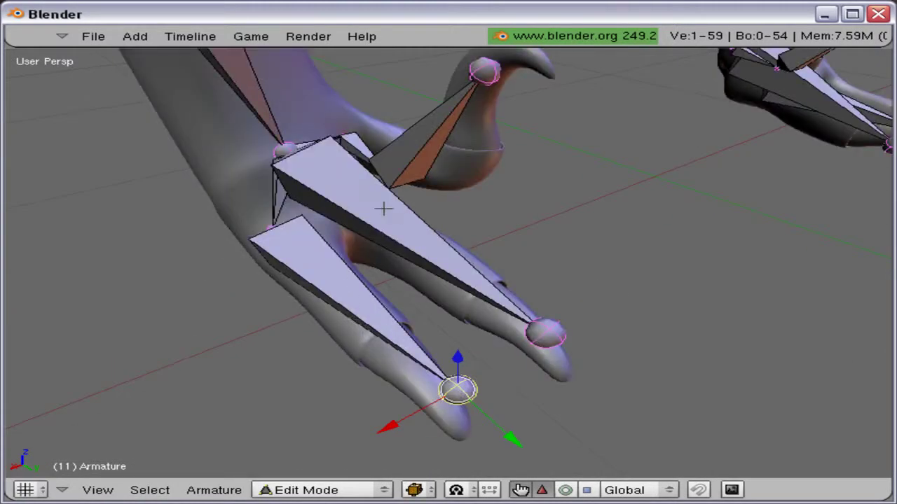
Move the joint at the raised claw's base sideways into the mesh of the claw toe
{"action": "middle_click_drag", "start_coordinate": [384, 208], "coordinate": [384, 278]}
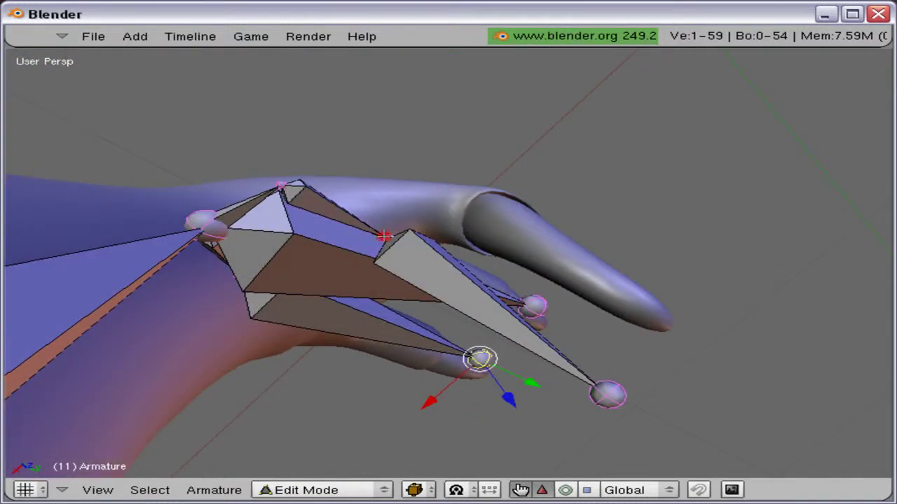
{"action": "right_click", "coordinate": [387, 238]}
{"action": "left_click_drag", "start_coordinate": [335, 283], "coordinate": [372, 250]}
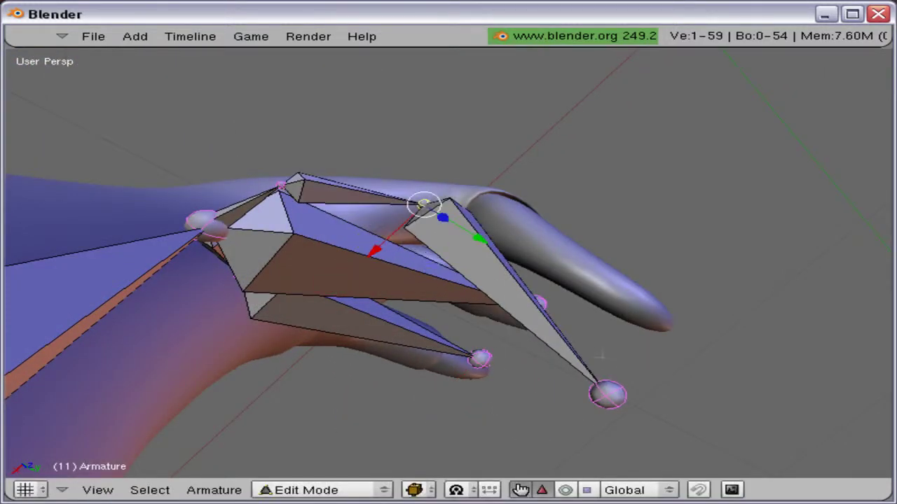
Move the claw bone's tip along the X axis to the end of the raised claw
{"action": "right_click", "coordinate": [602, 376], "text": "shift"}
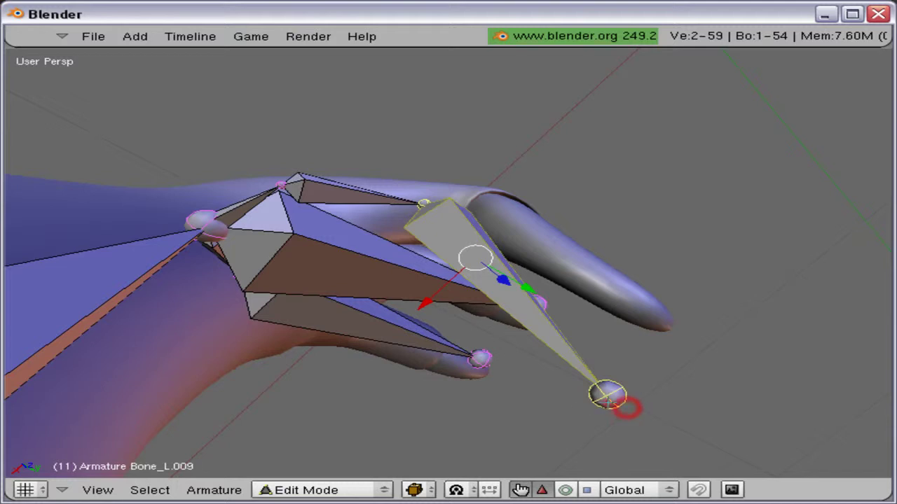
{"action": "right_click", "coordinate": [602, 394]}
{"action": "key", "text": "g"}
{"action": "key", "text": "x"}
{"action": "left_click", "coordinate": [618, 384]}
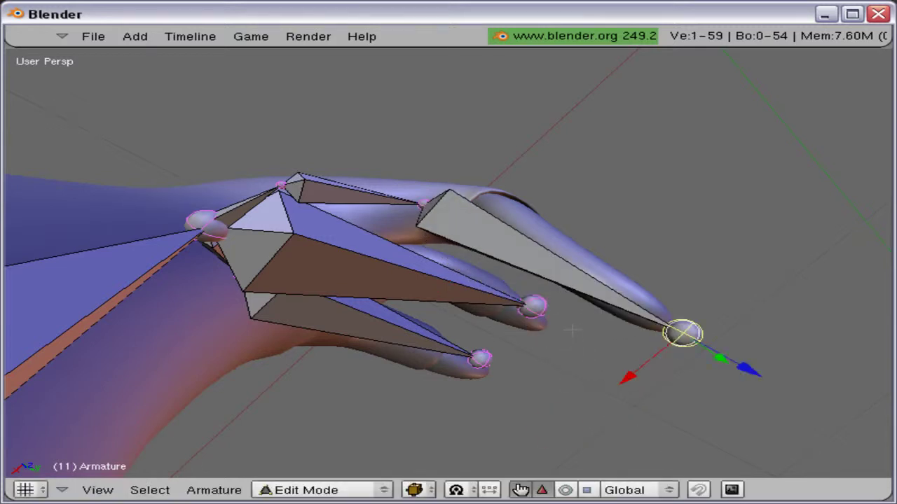